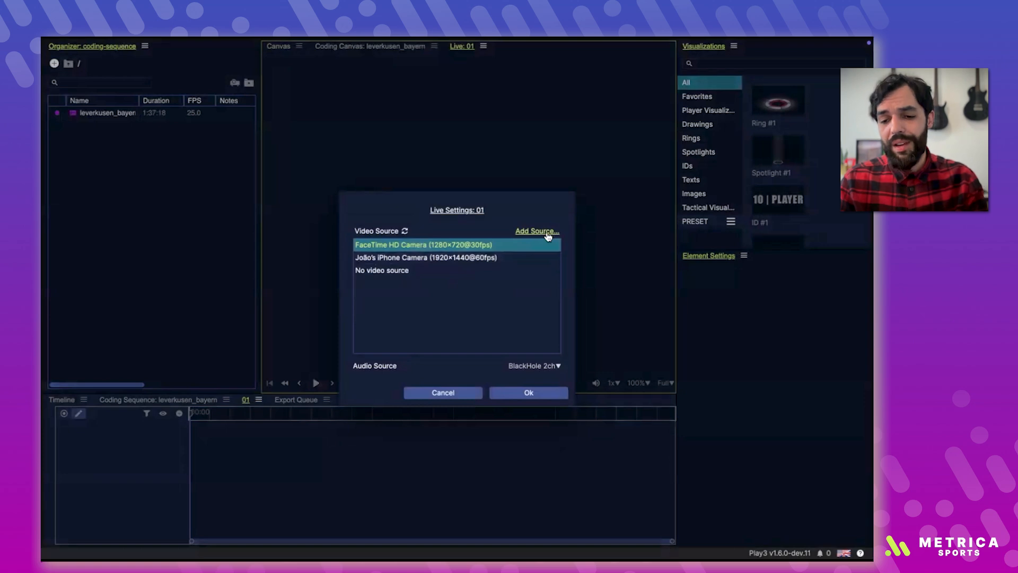
Step: Dismiss the live settings and open the coding sequence of the leverkusen_bayern video with the playhead at its start
click(380, 277)
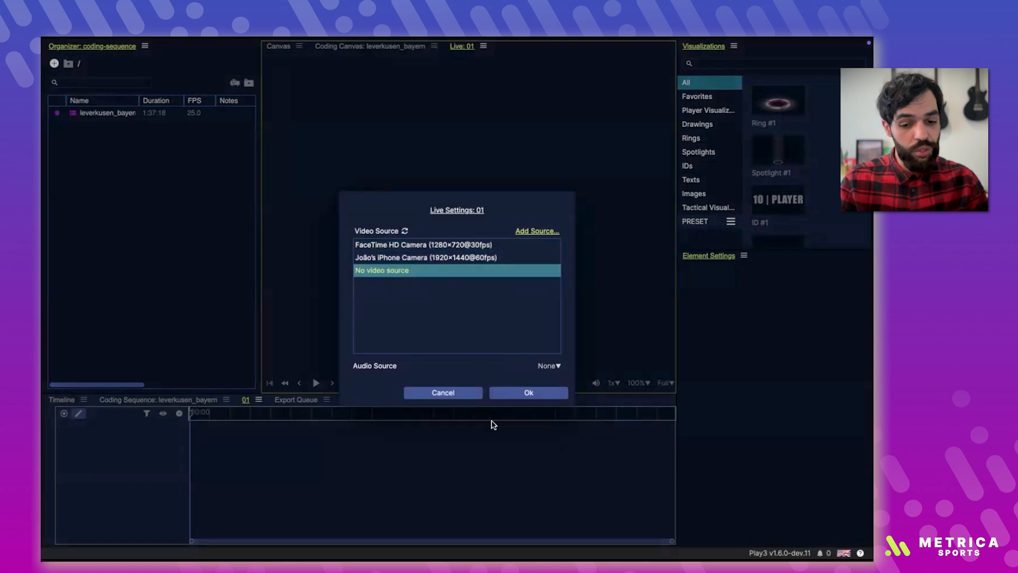
click(443, 392)
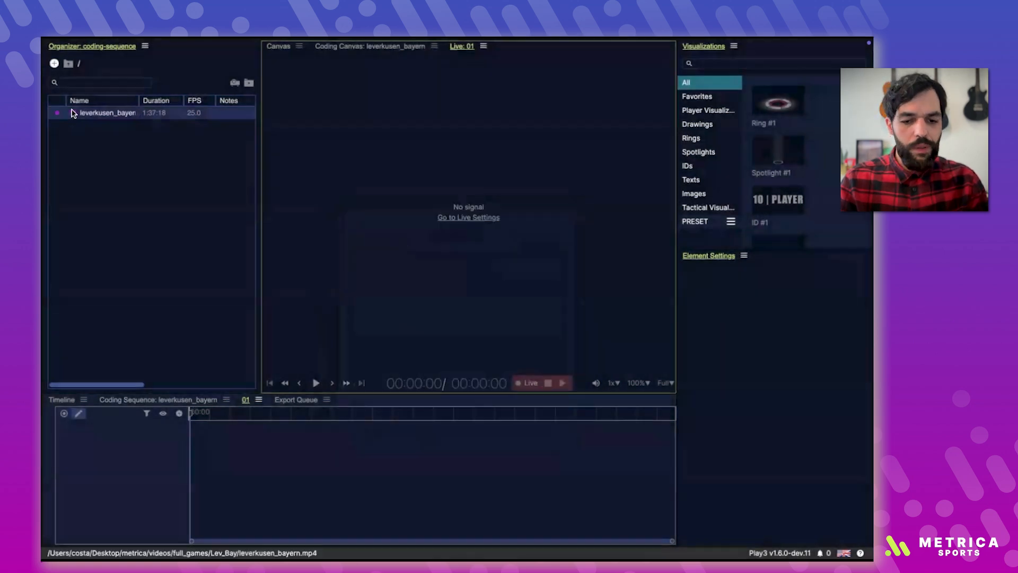
double_click(90, 112)
click(217, 450)
drag(218, 450, 159, 450)
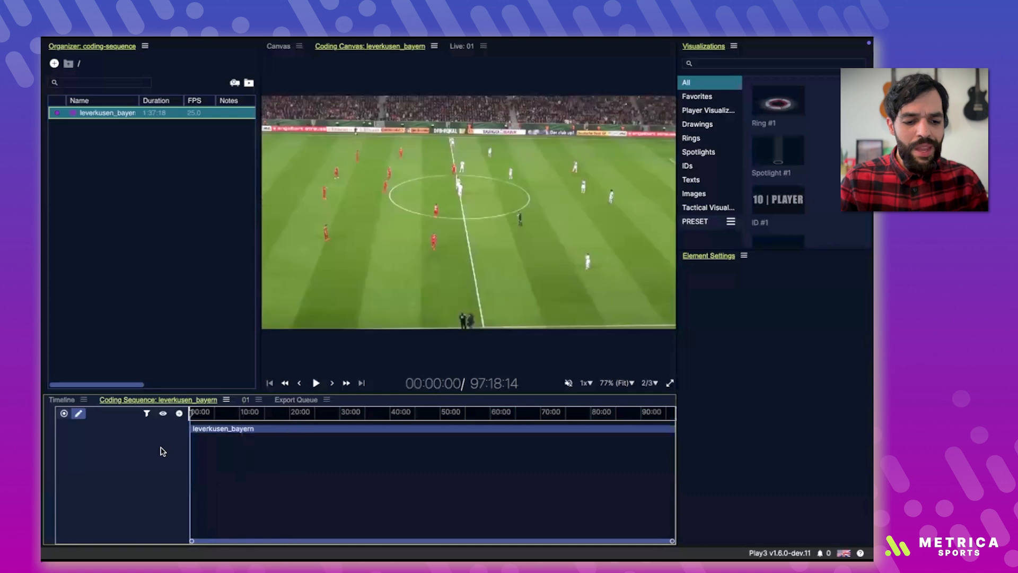
Step: Create a new code named ATTACK in the coding sequence
click(179, 414)
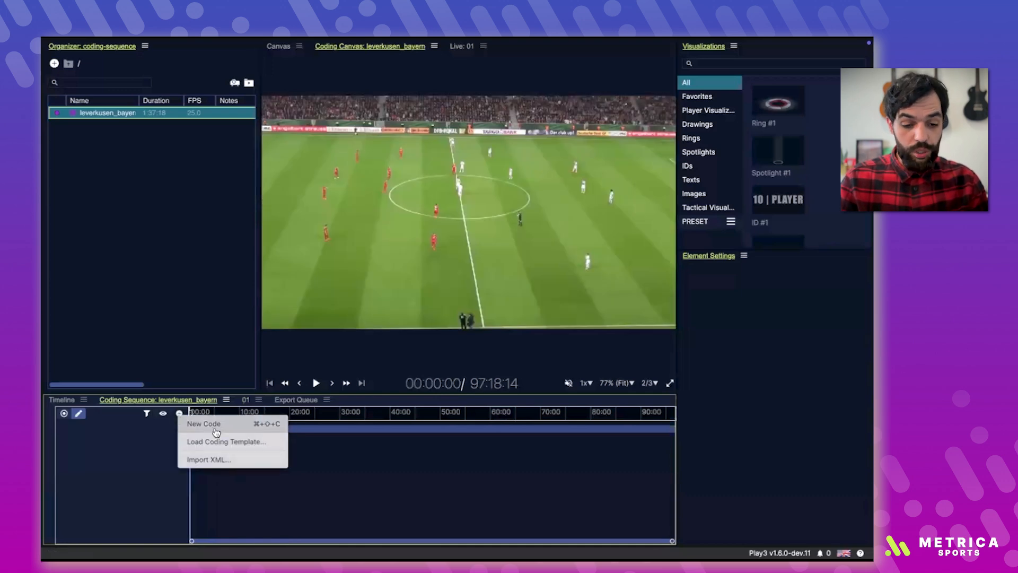
click(248, 427)
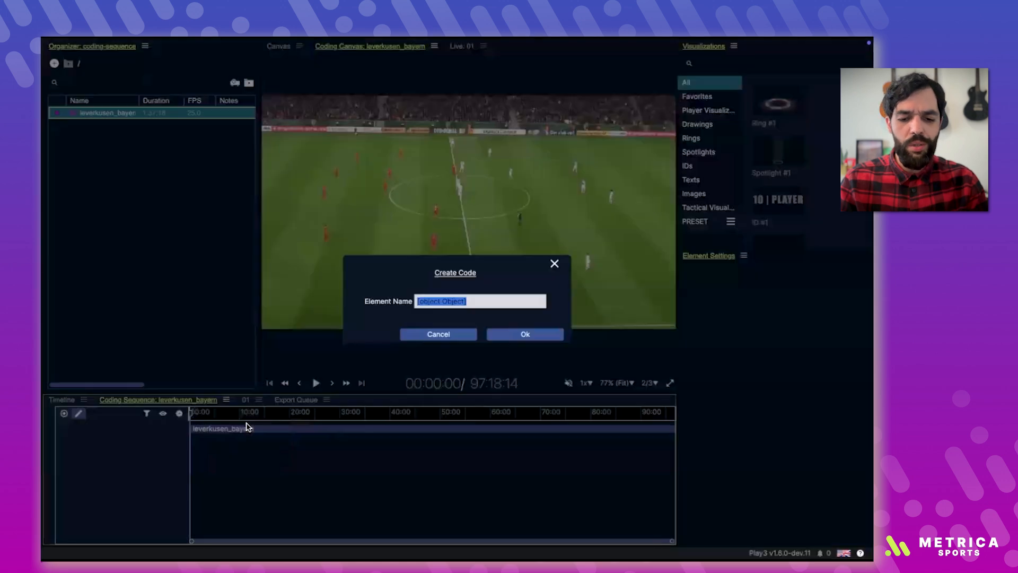
text(ATTACK)
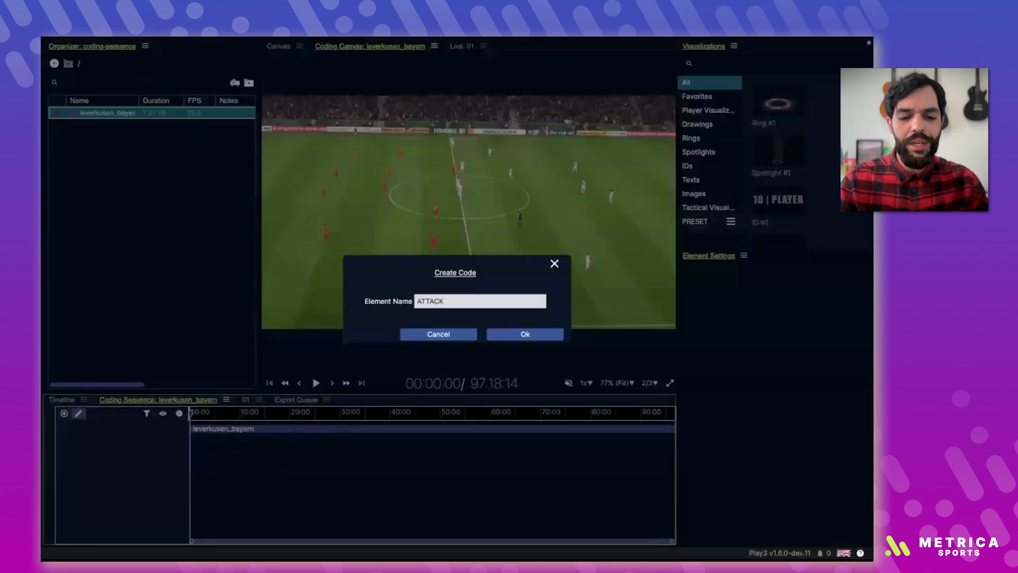
key(Return)
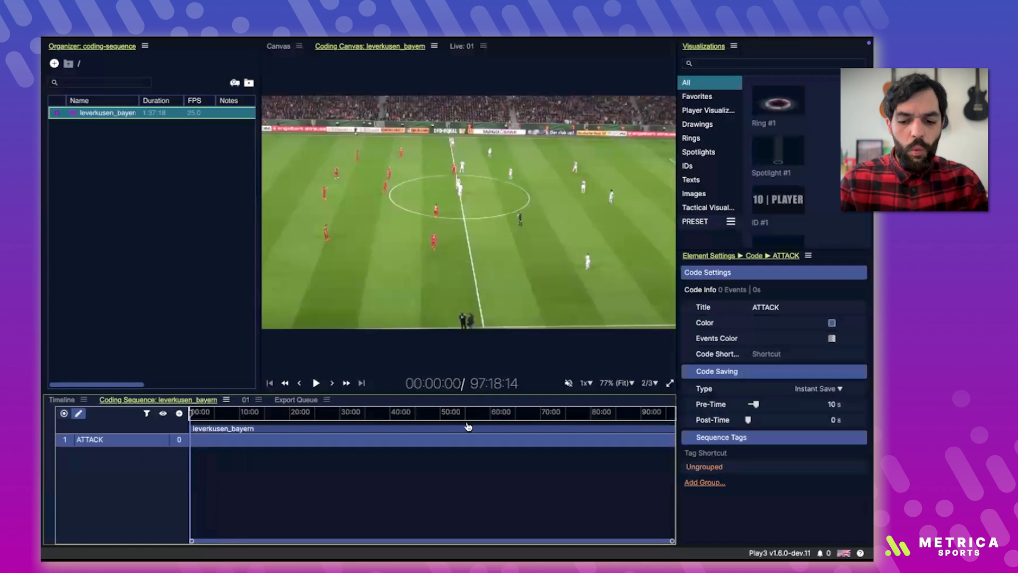
Step: Set the ATTACK code's color to white and its events color to green, RGB 14, 255, 8 at 50% opacity
click(764, 307)
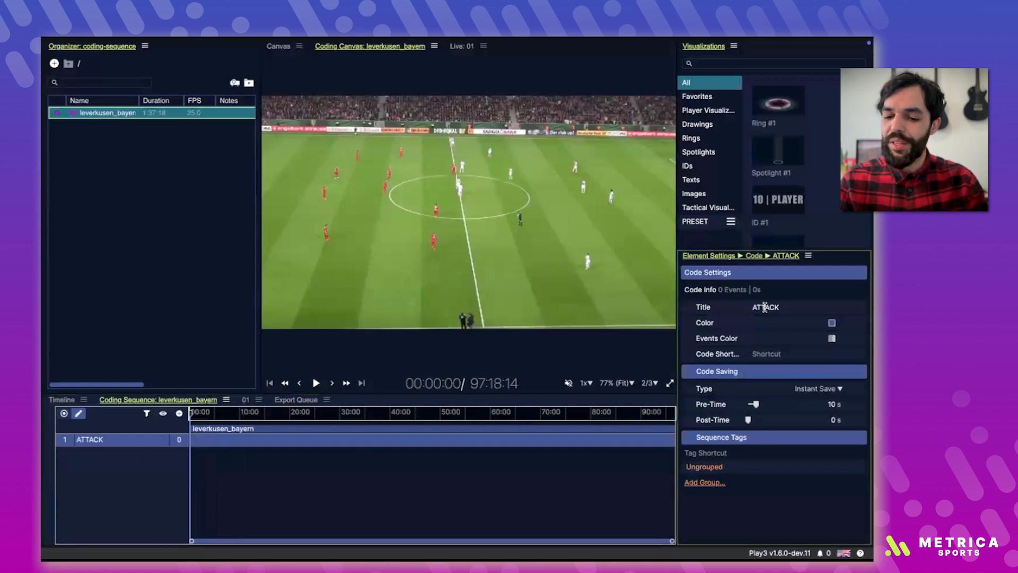
click(831, 322)
drag(745, 265, 661, 248)
click(832, 344)
click(830, 338)
drag(762, 306, 716, 269)
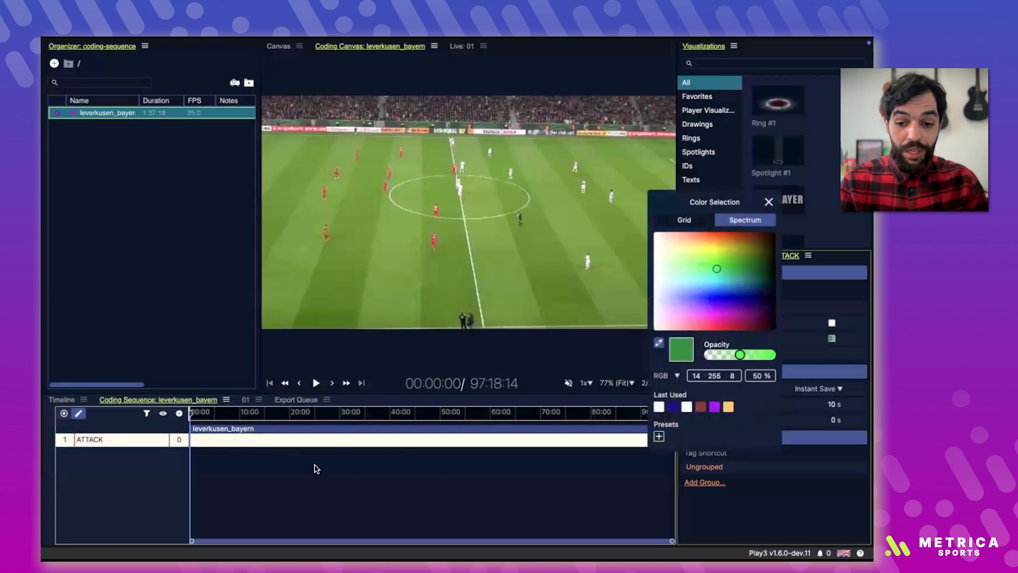
Step: Assign the shortcut A to the ATTACK code and set its pre-time and post-time to 5 s each, keeping Instant Save
click(795, 354)
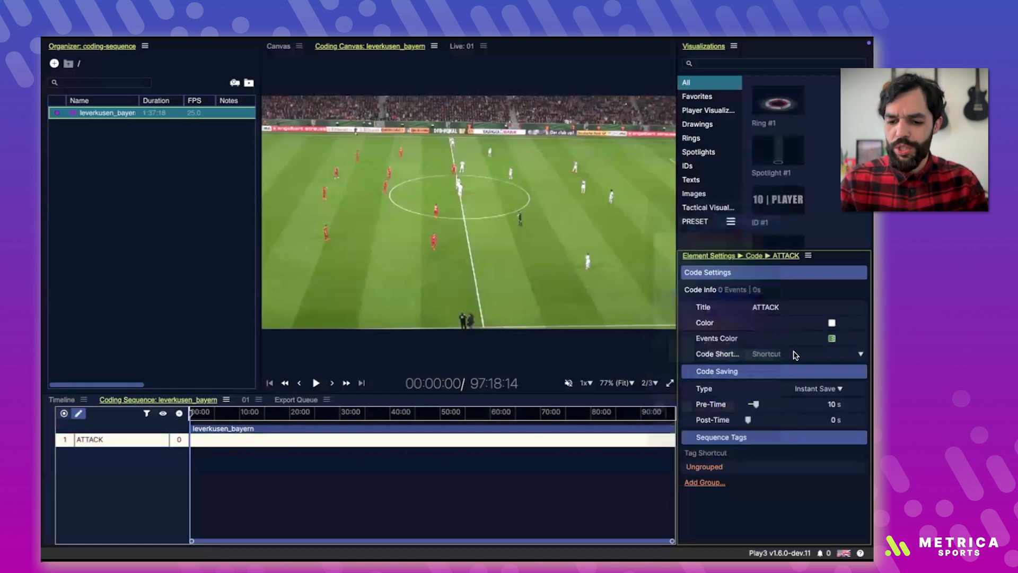
text(A)
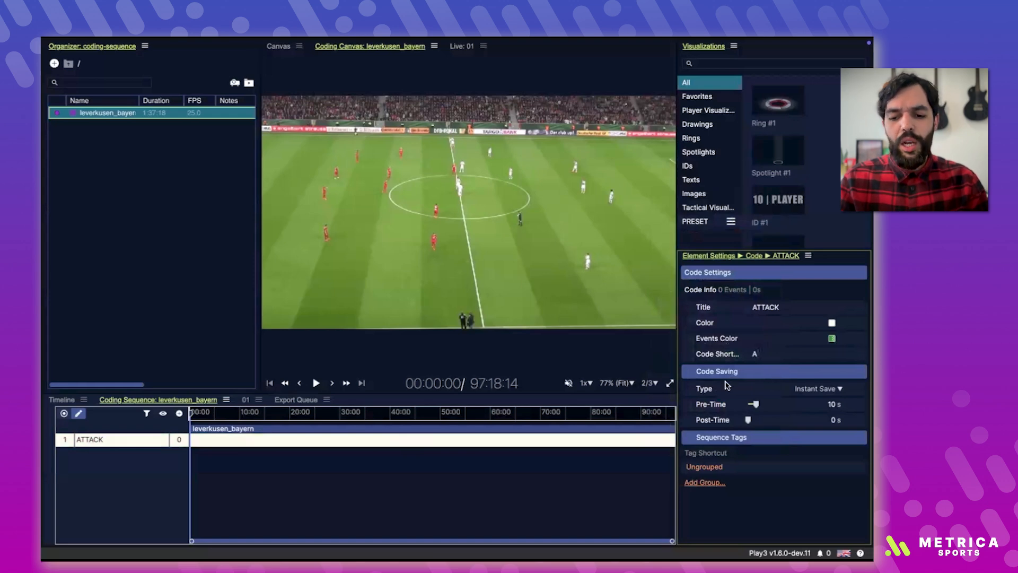
click(825, 390)
click(826, 390)
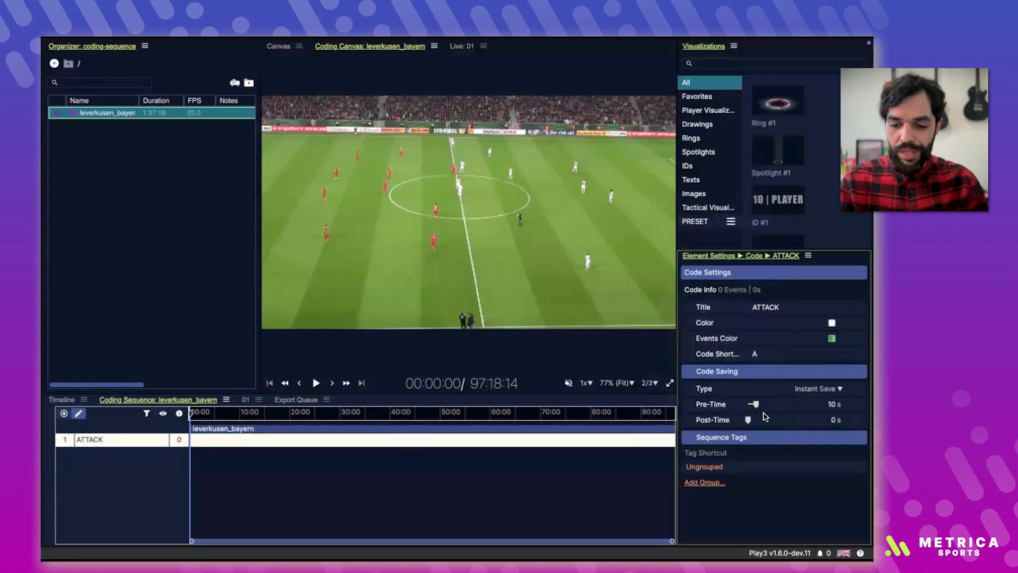
drag(748, 419, 751, 406)
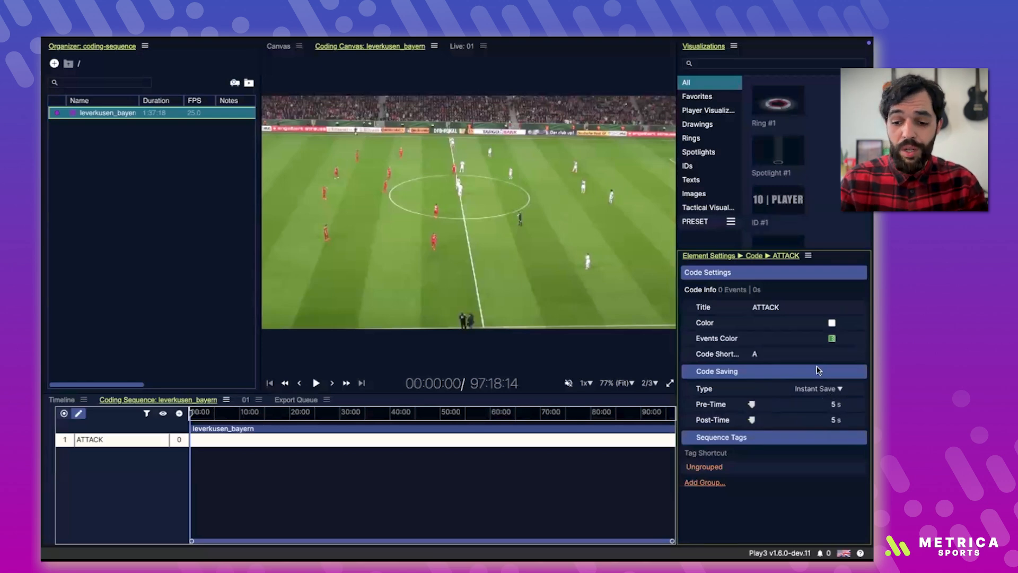
Step: Add a tag group named OUTCOME to the ATTACK code with the tags POSITIVE and NEGATIVE
click(705, 482)
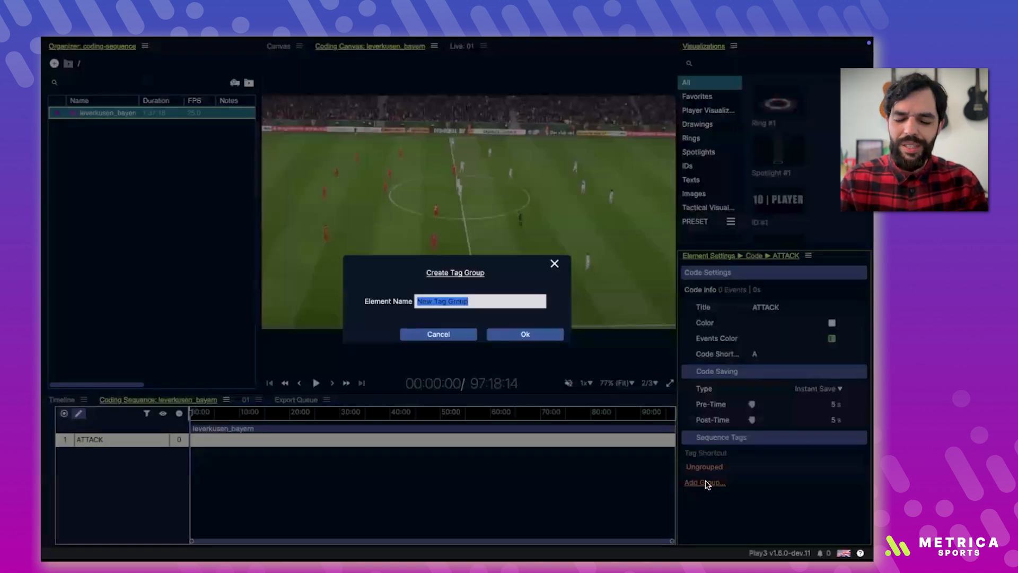
text(OUTCOME)
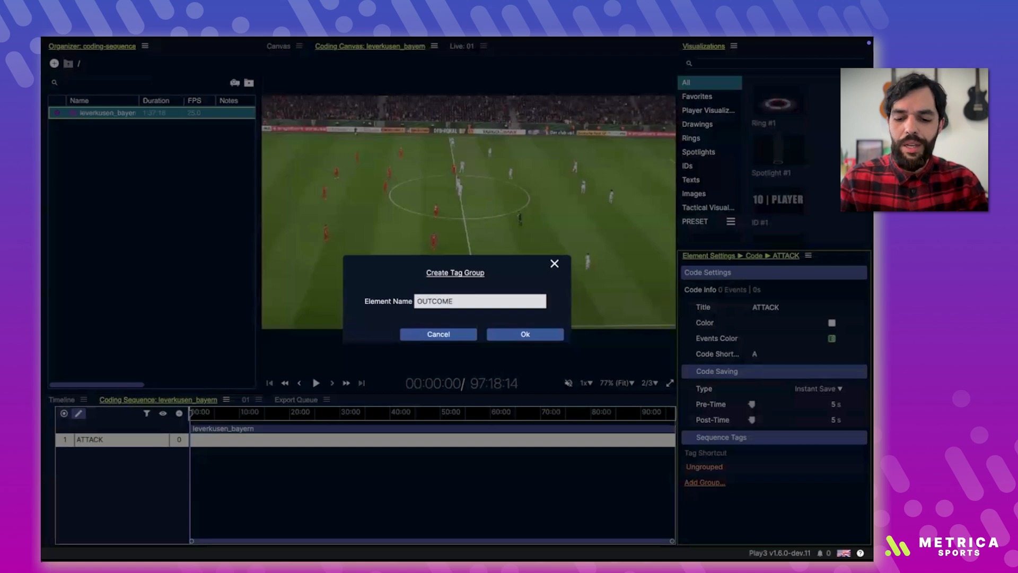
key(Return)
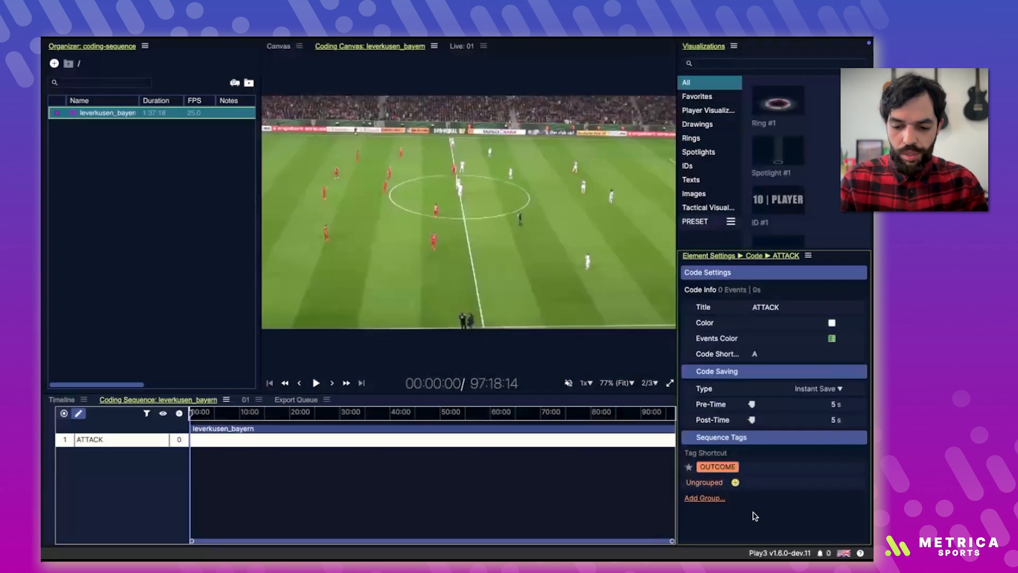
click(749, 467)
text(PO)
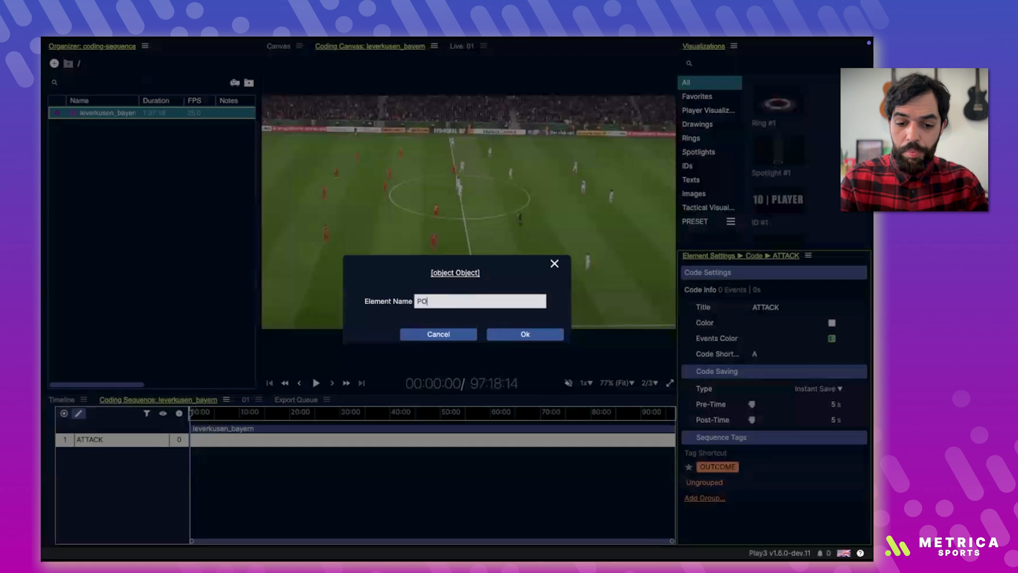
text(SITIVE)
key(Return)
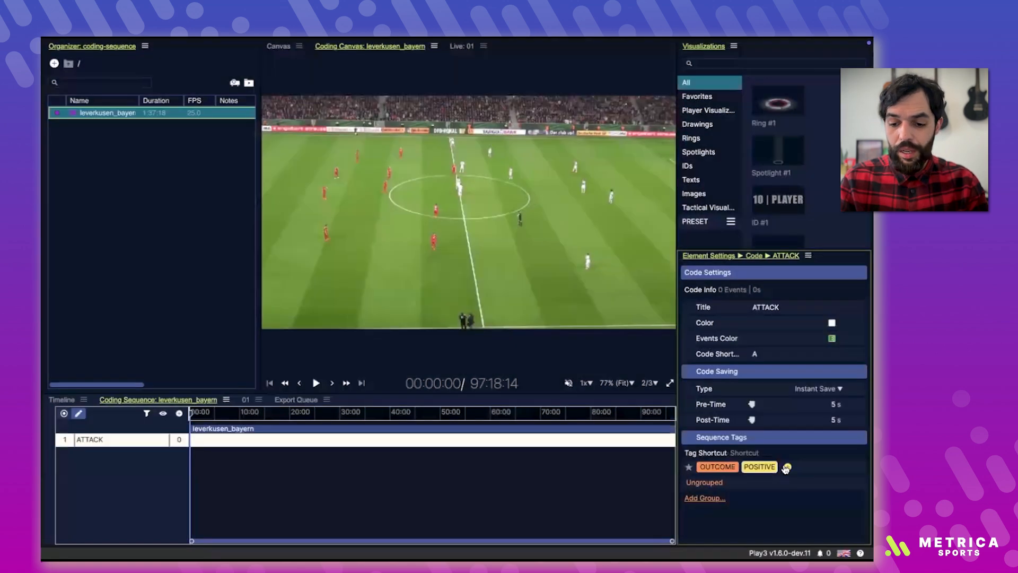
click(784, 467)
text(NEGATIVE)
key(Return)
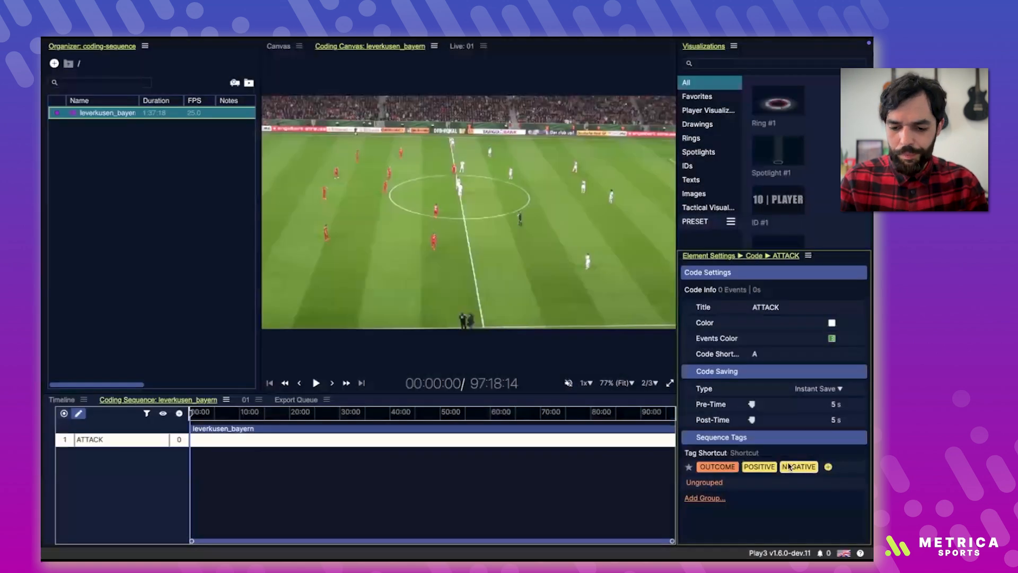
Step: Add a tag group named SET PIECES to the ATTACK code with the tags FK, CRONER and PENALTY
click(703, 498)
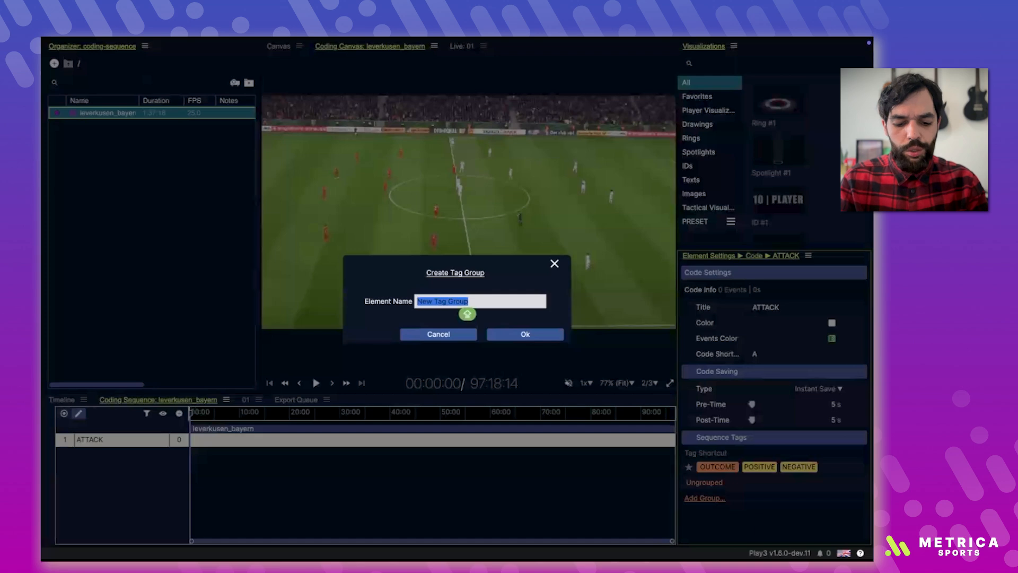
text(SET PIECES)
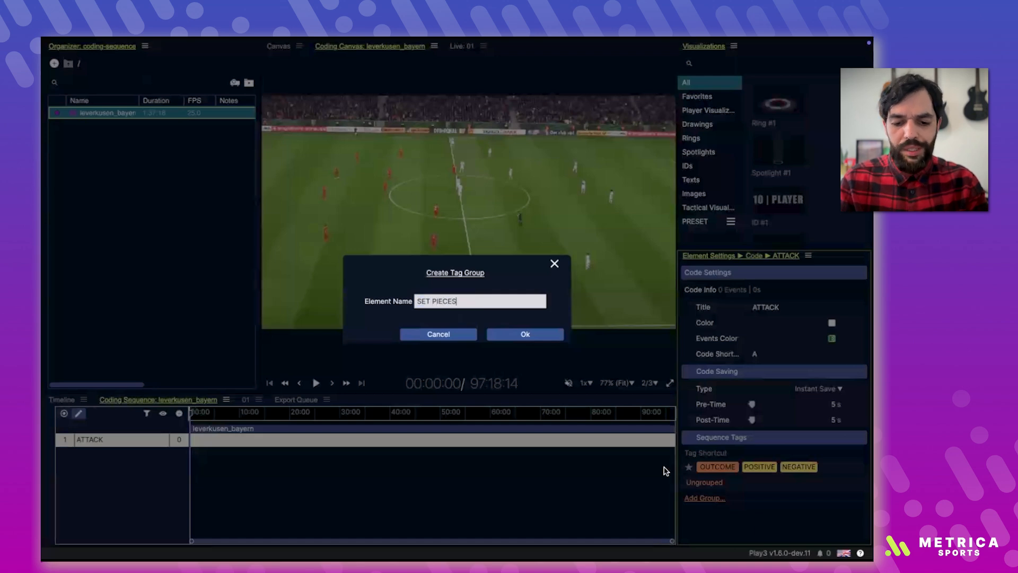
click(524, 334)
click(748, 482)
text(FK)
key(Return)
click(769, 483)
text(CRONER)
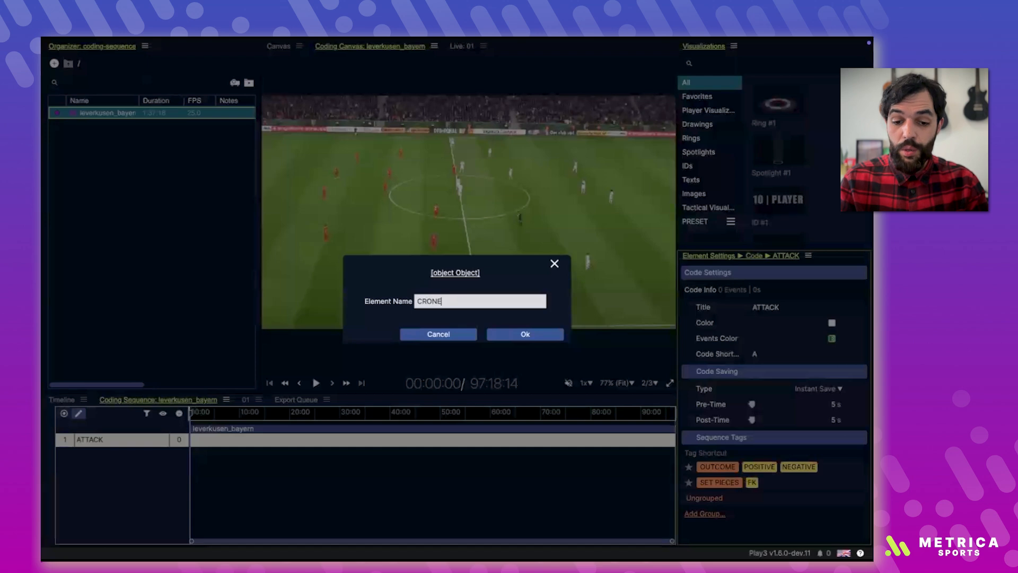
key(Return)
click(804, 482)
text(PENALTY)
key(Return)
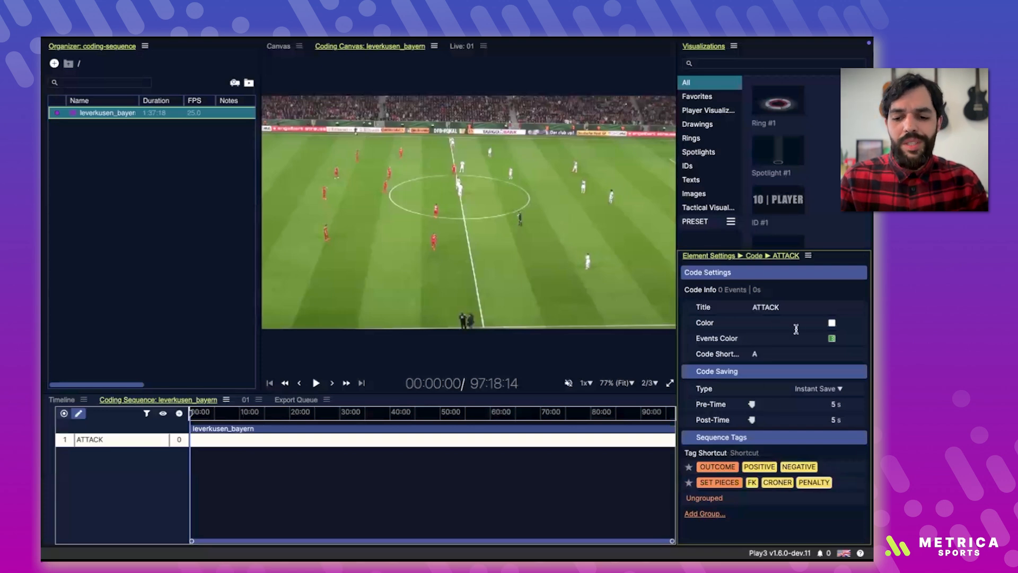
Step: Duplicate the ATTACK code and rename the copy DEFENSE
click(269, 477)
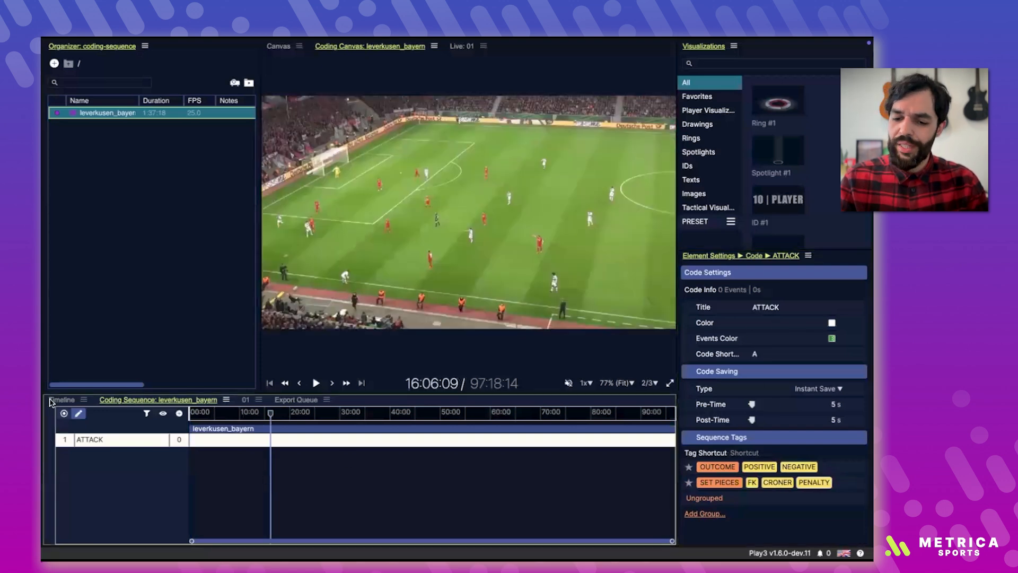
click(179, 413)
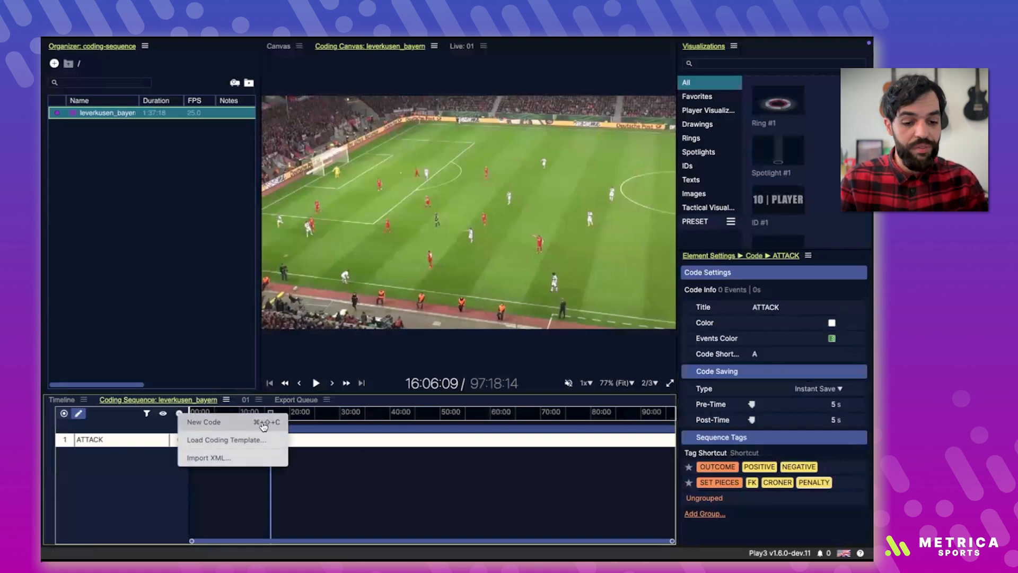
click(139, 447)
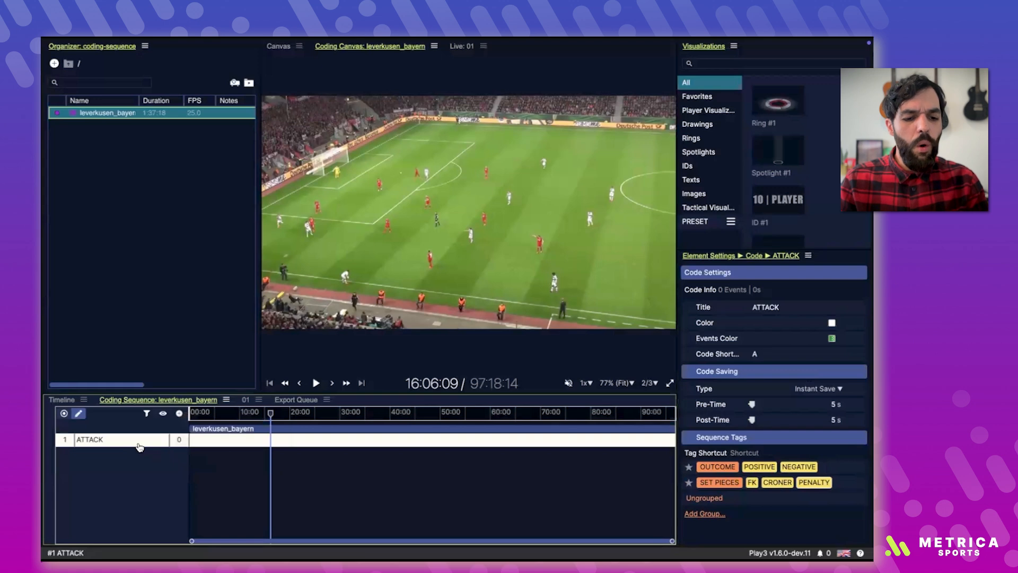
right_click(140, 447)
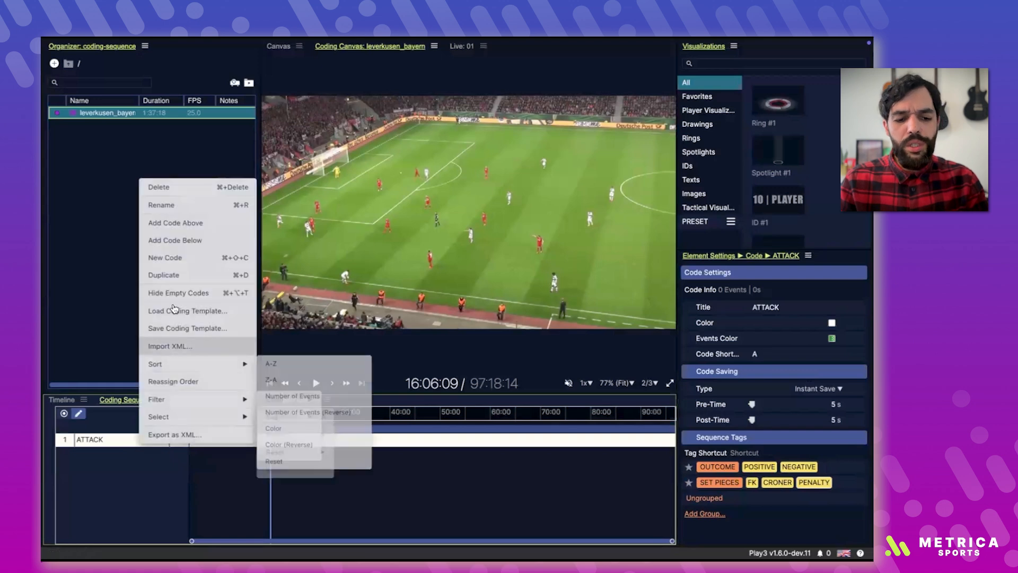
click(172, 277)
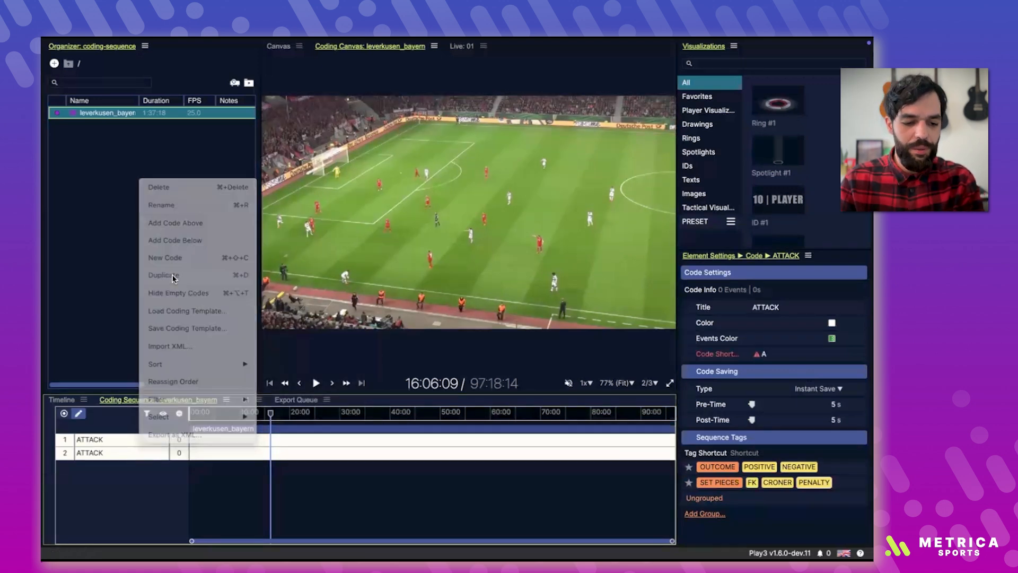
double_click(764, 307)
text(DEFENSE)
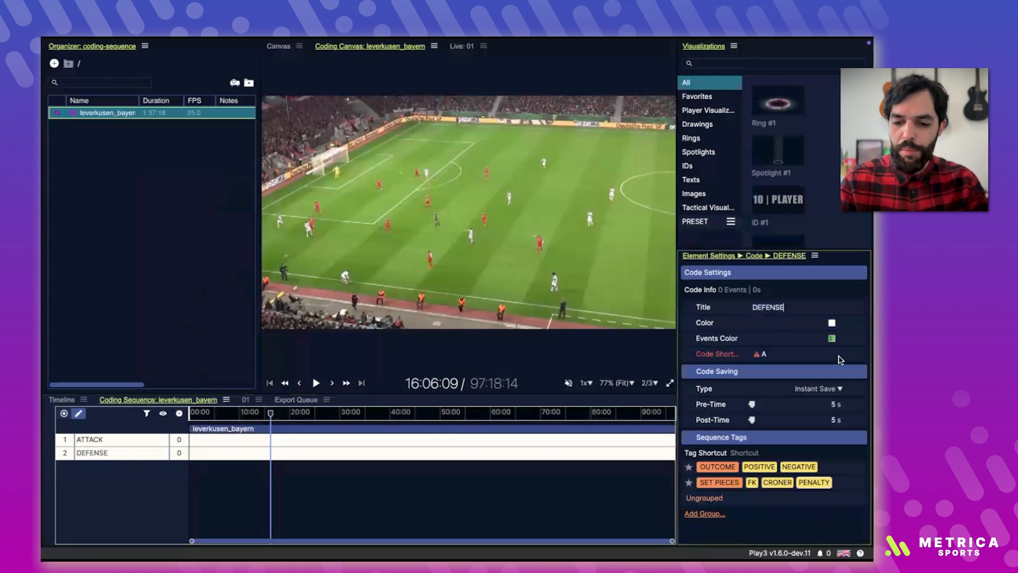
Step: Give the DEFENSE code the shortcut Q, switch its saving type to Recording and set its pre-time to 2 s
click(763, 354)
key(q)
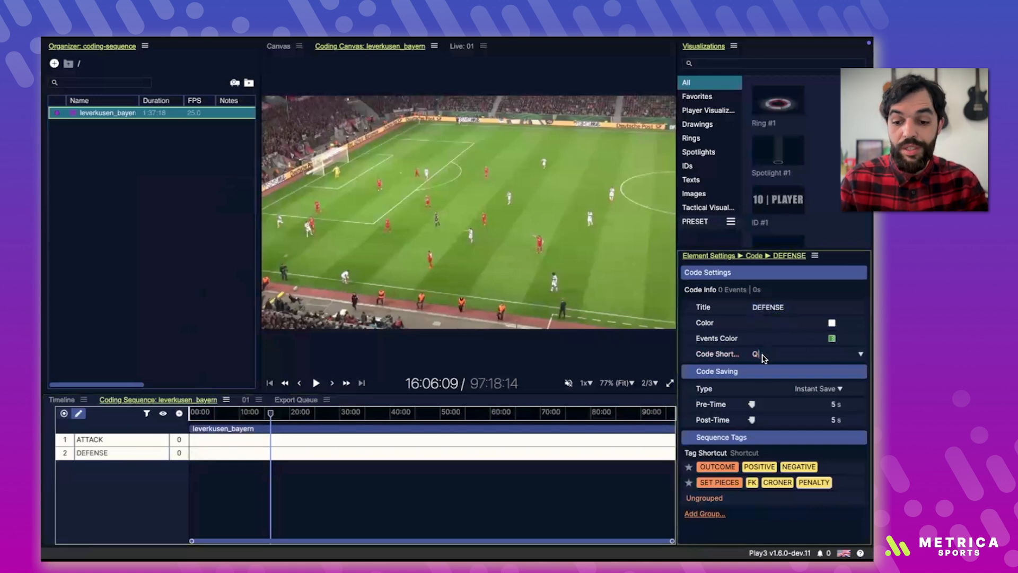
click(813, 390)
click(816, 415)
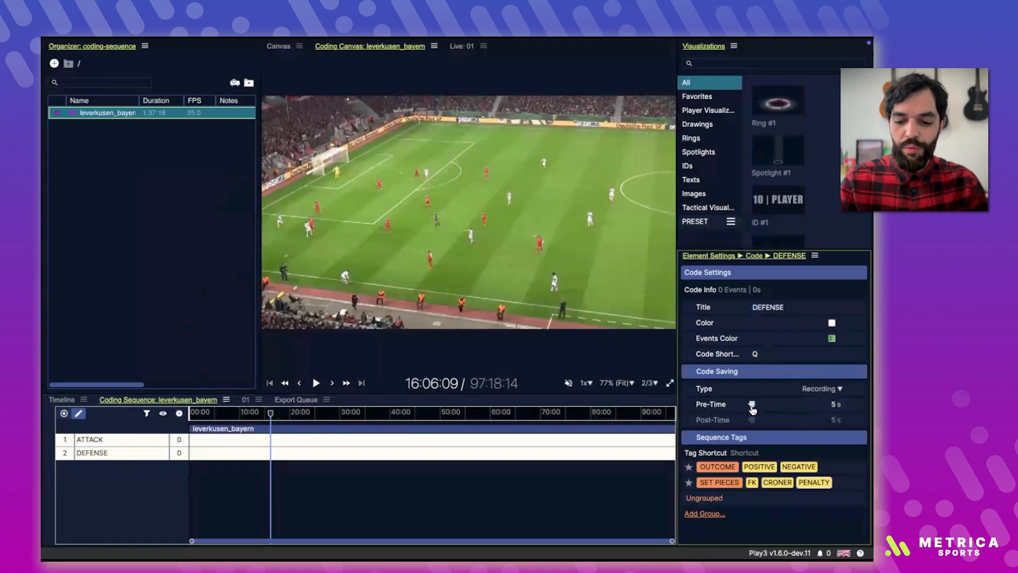
drag(753, 409, 751, 409)
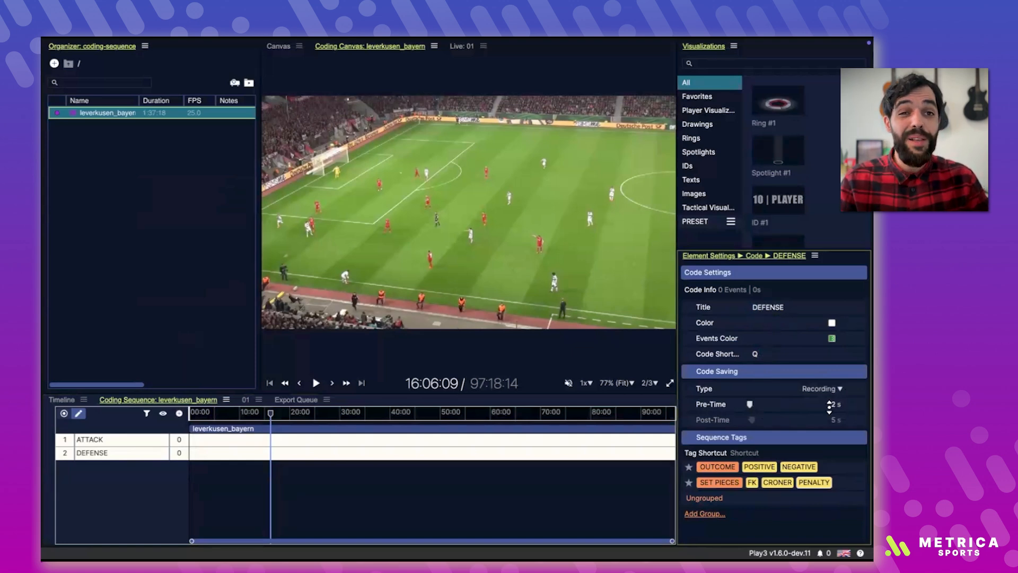
Step: Select the DEFENSE code and move the playhead back to the start of the video
click(416, 484)
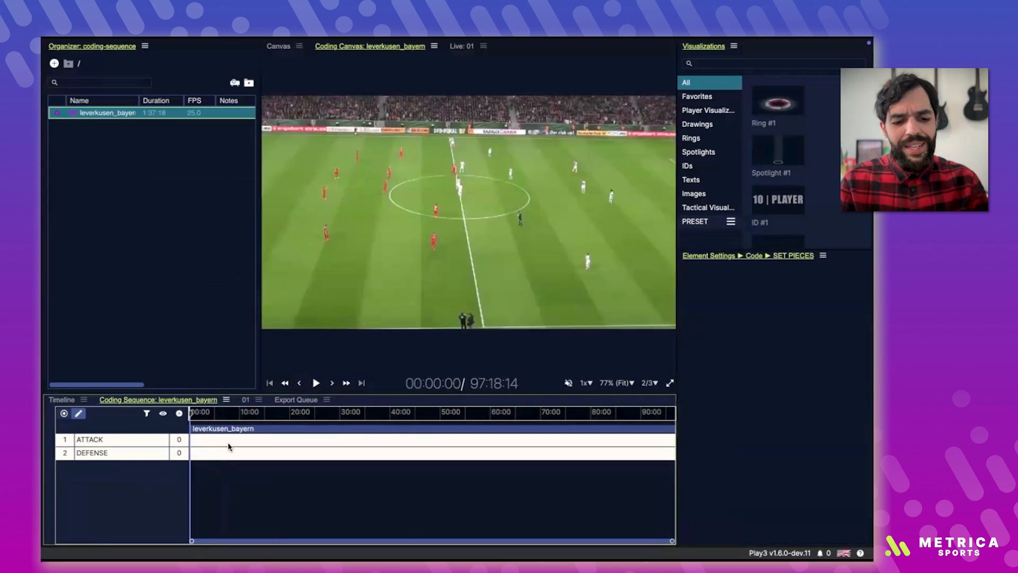
click(152, 439)
click(150, 453)
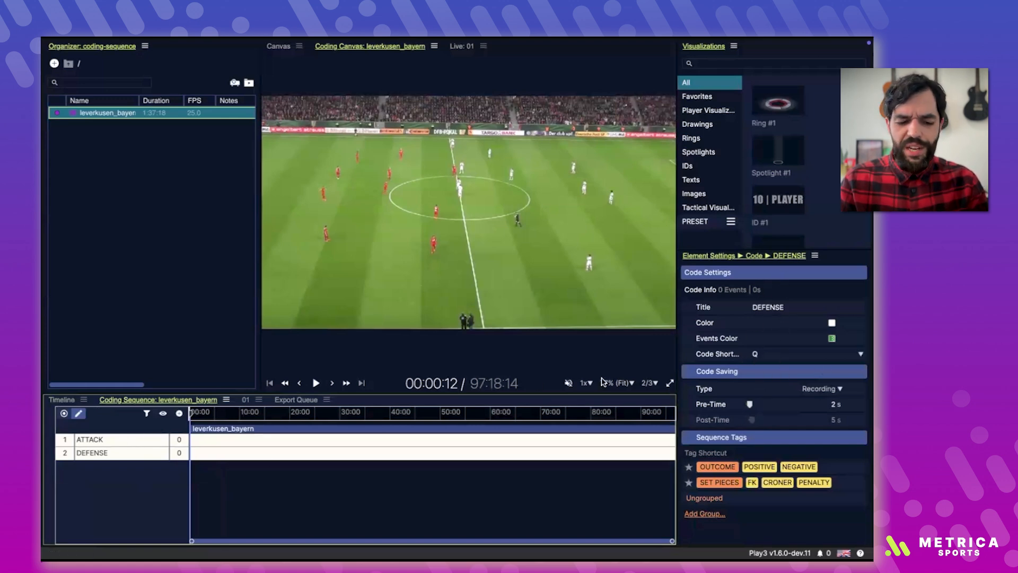
drag(218, 471, 150, 473)
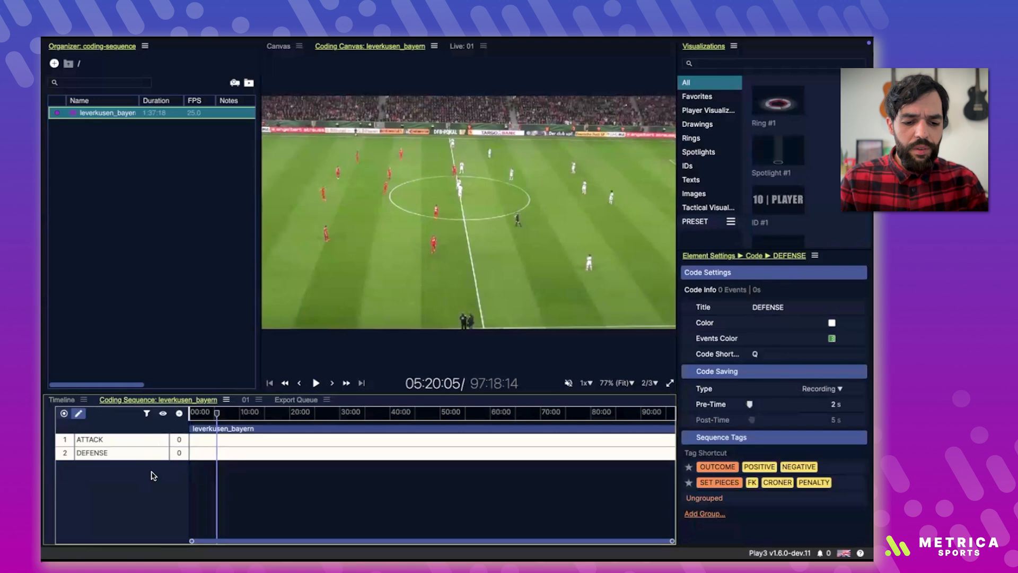
Step: Turn on coding mode for the sequence and set the video to play unmuted at 2x speed
click(63, 414)
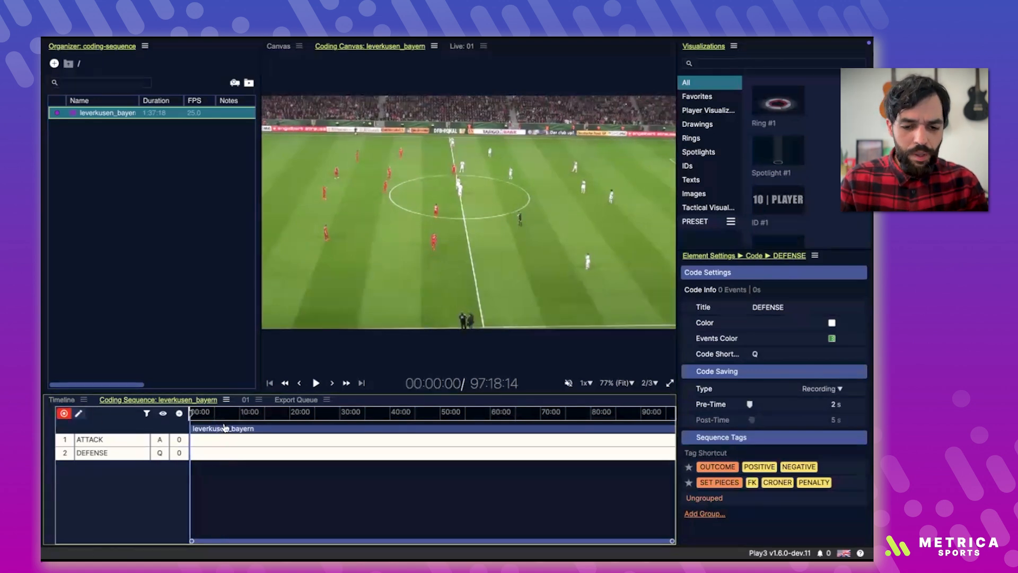
click(584, 382)
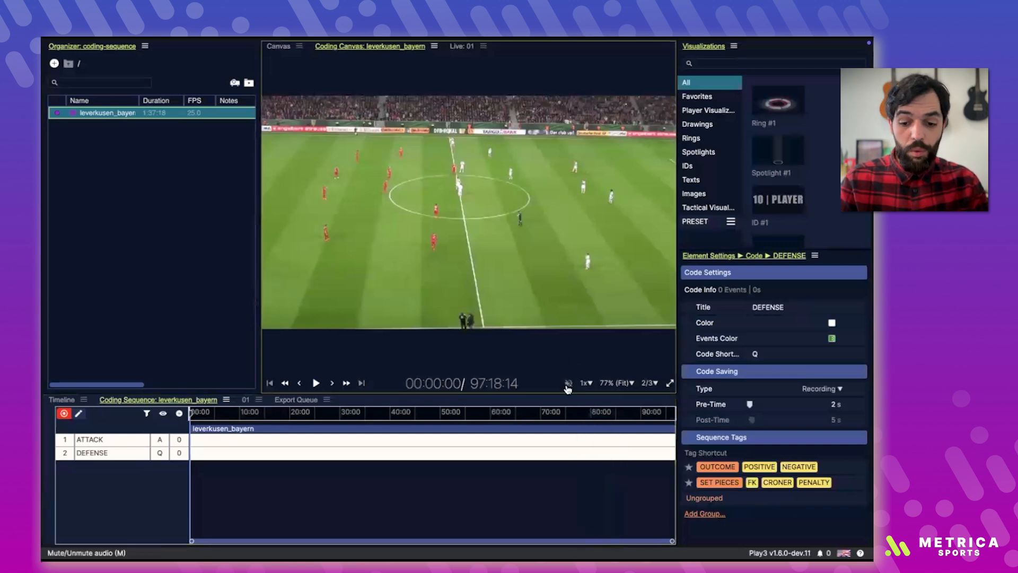
click(585, 382)
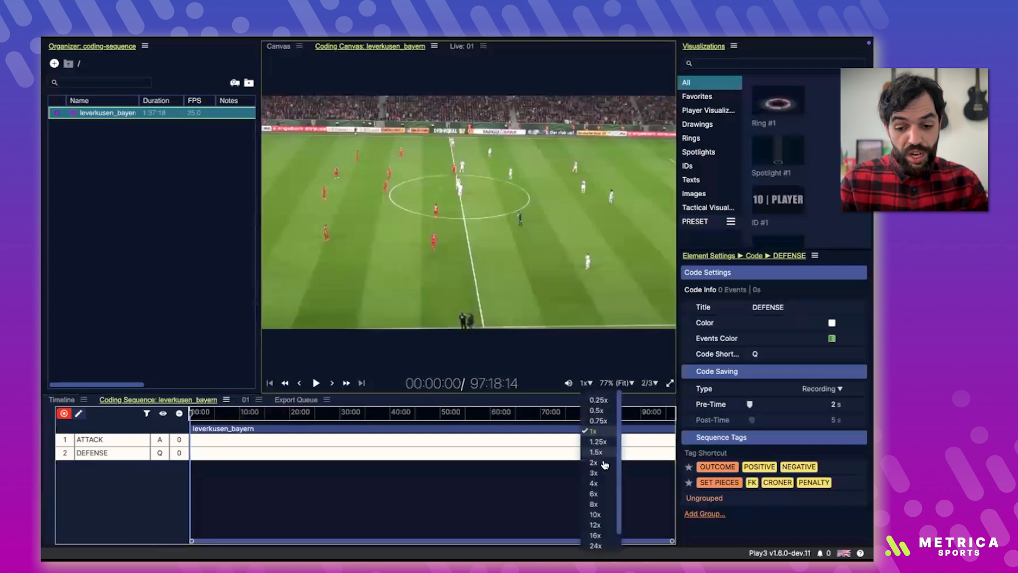
click(596, 462)
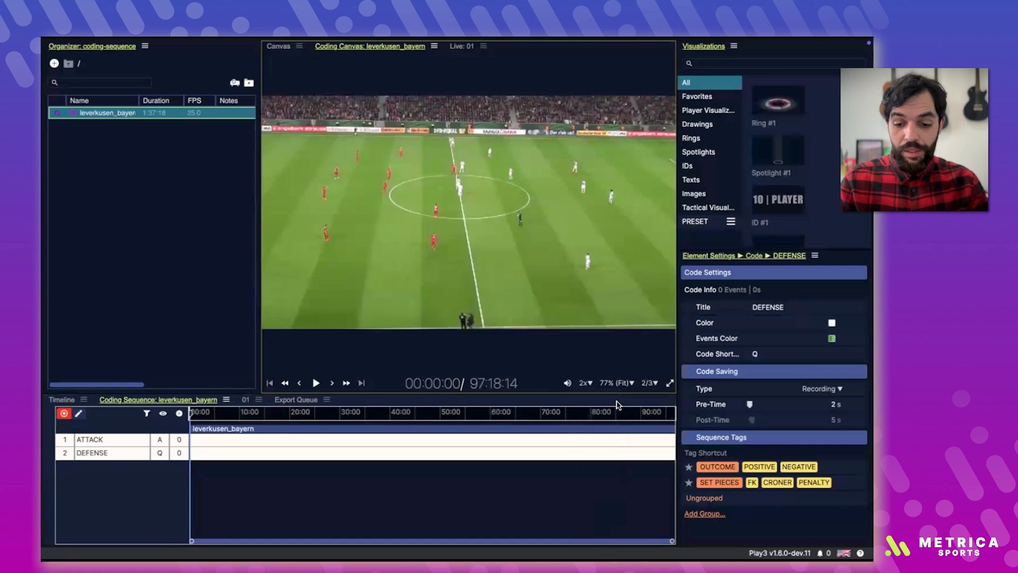
Step: Try the 3/4 preview resolution for the video and set it back to 2/3
click(652, 384)
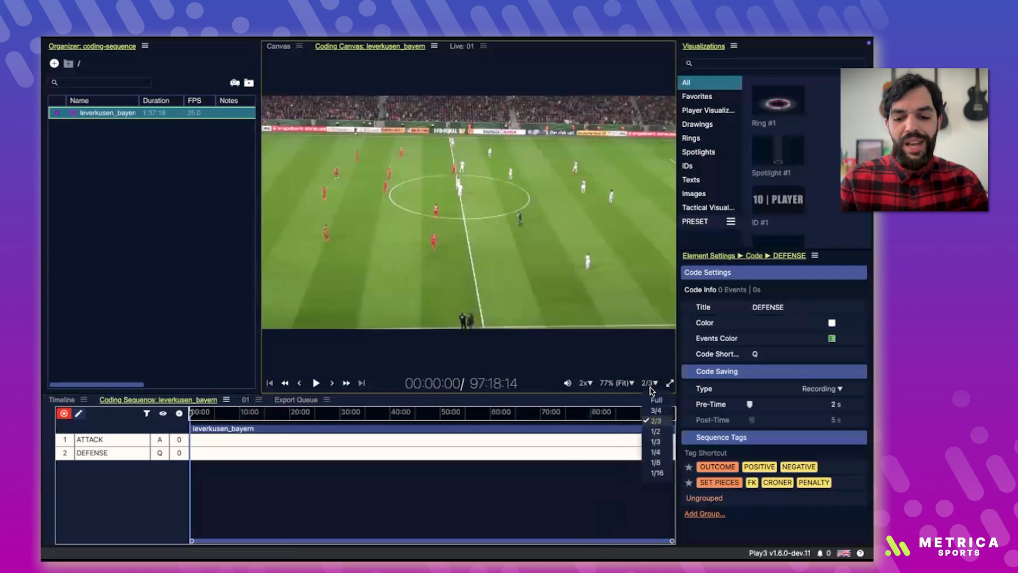
click(658, 414)
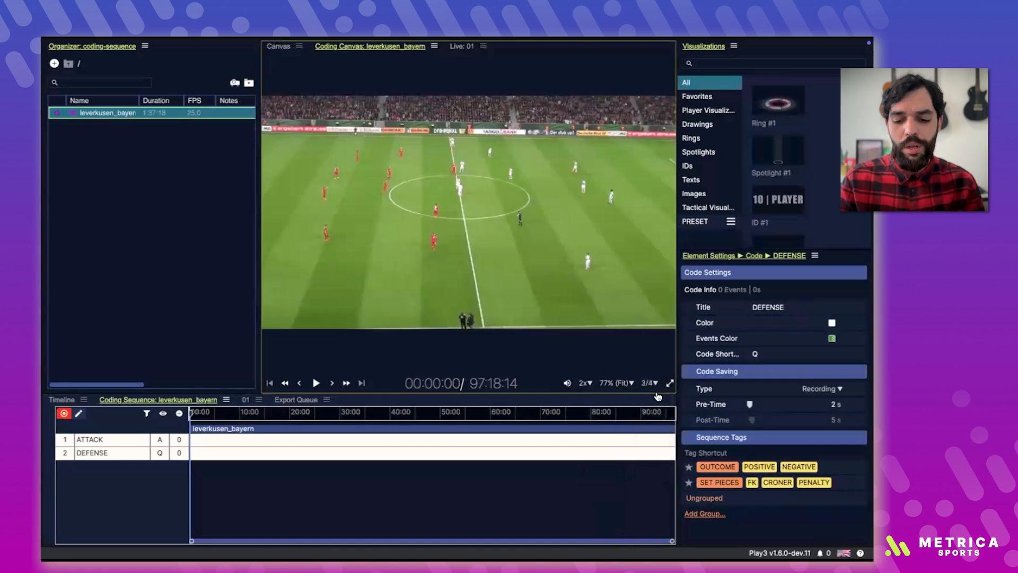
click(650, 382)
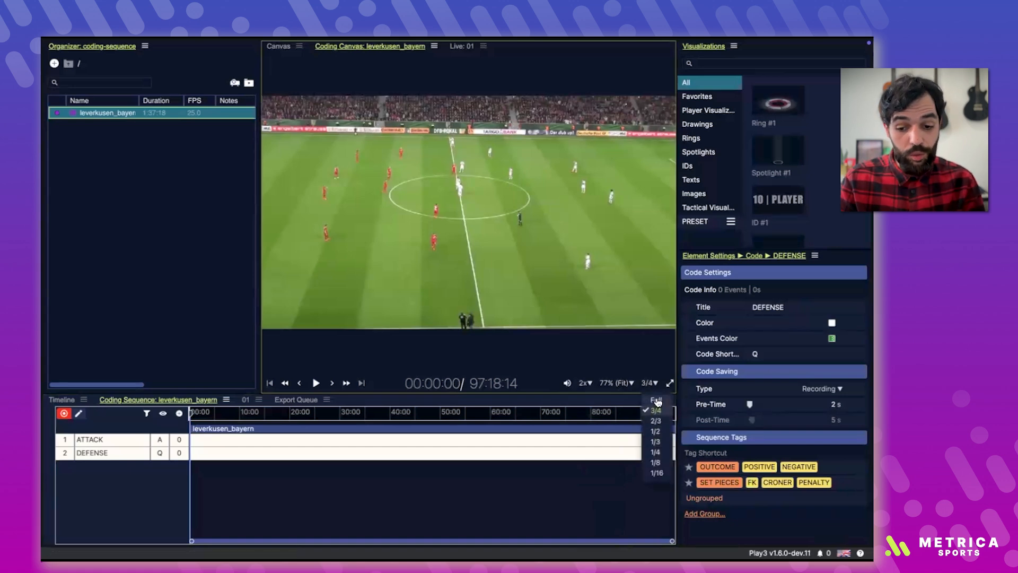
click(656, 421)
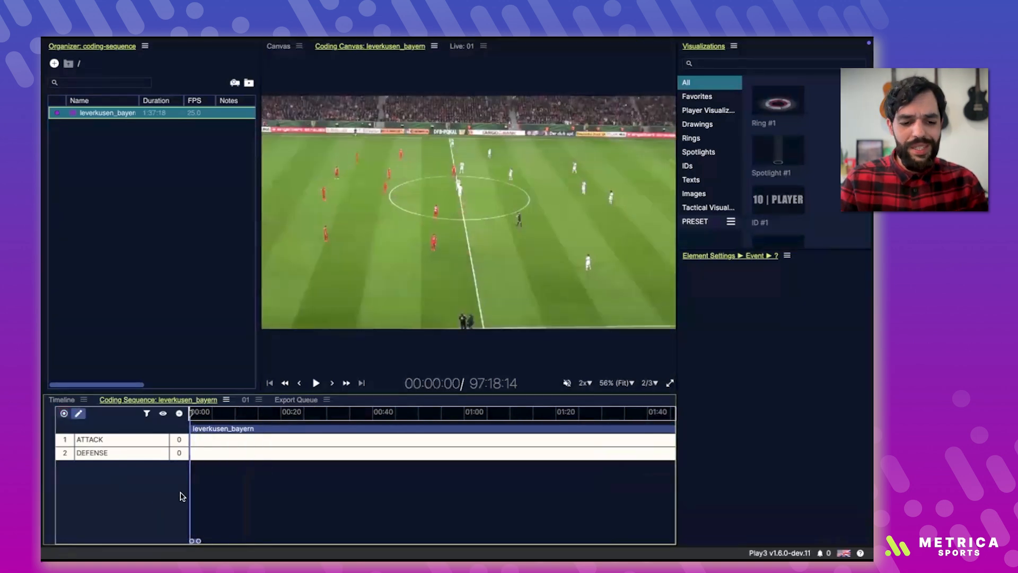
Step: Play the match in coding mode and record the first ATTACK event from 00:01 to 00:20
key(space)
click(191, 479)
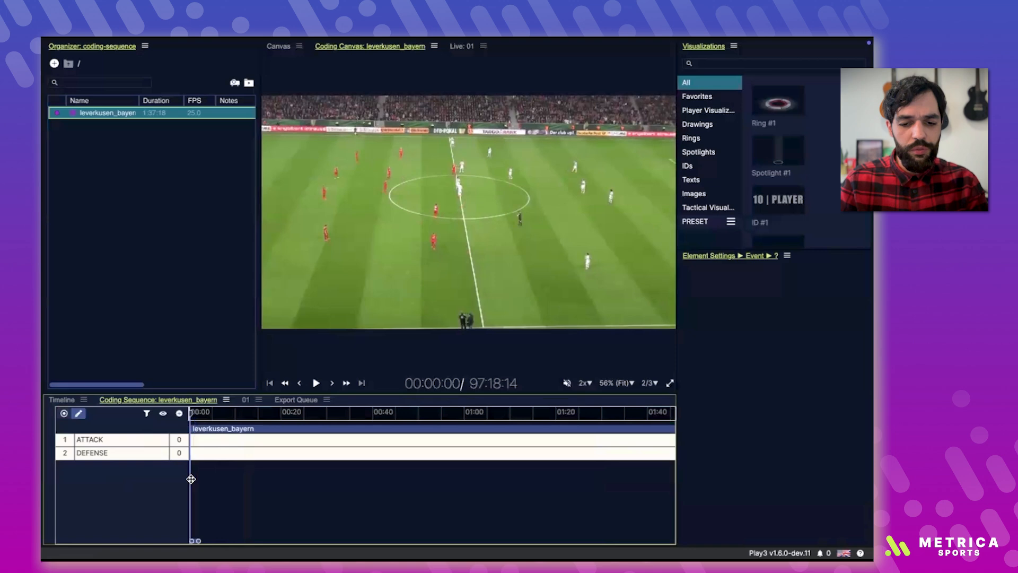
click(64, 413)
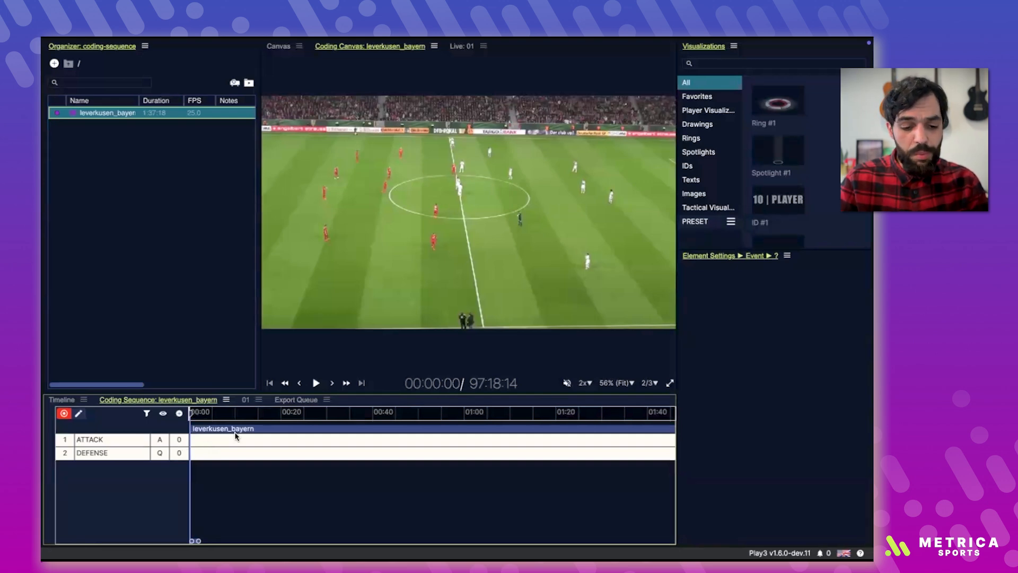
key(space)
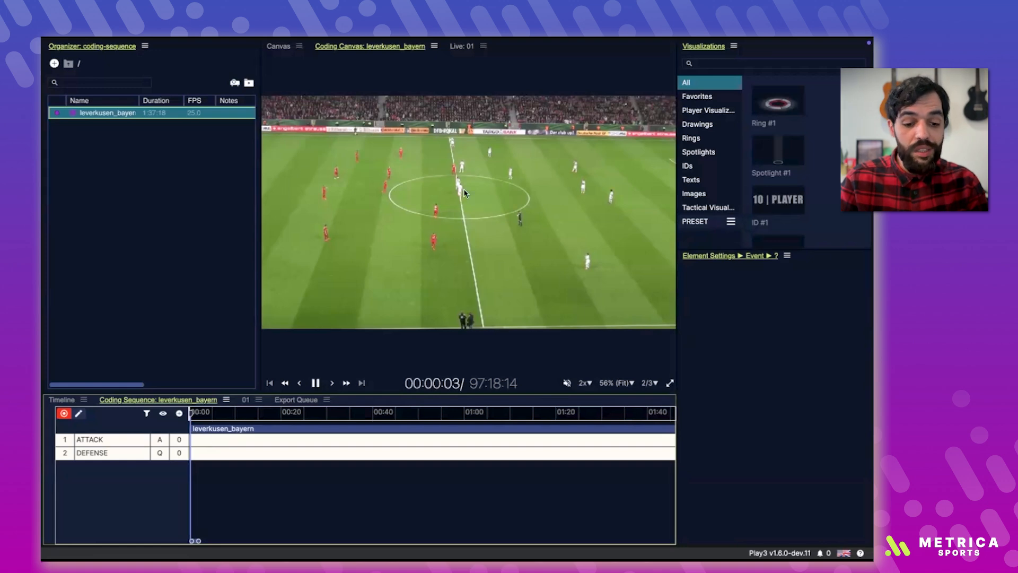
key(a)
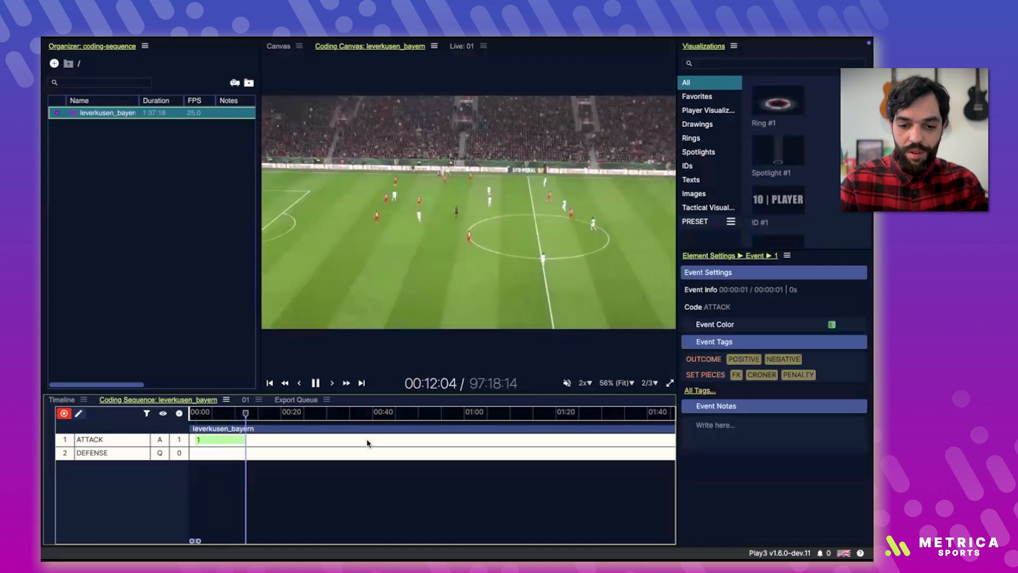
click(323, 382)
click(325, 384)
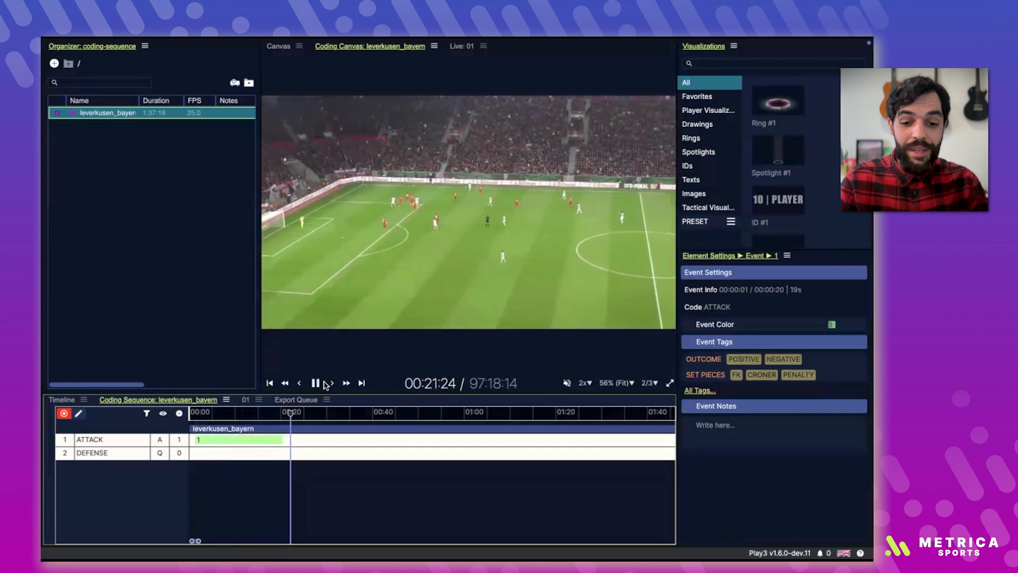
Step: Record a second ATTACK event from 00:25 to 00:48 and pause the video at 01:26
key(a)
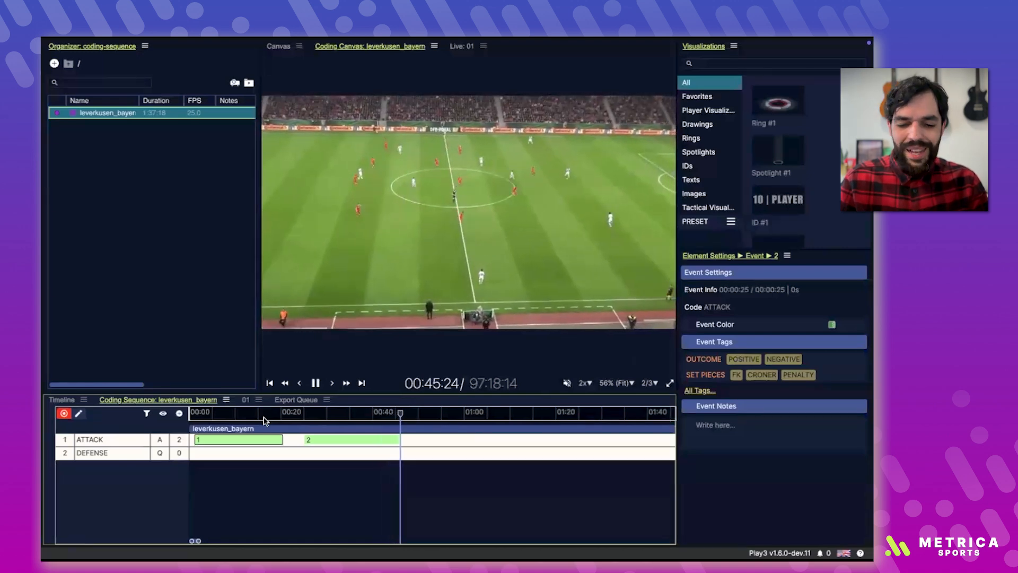
key(a)
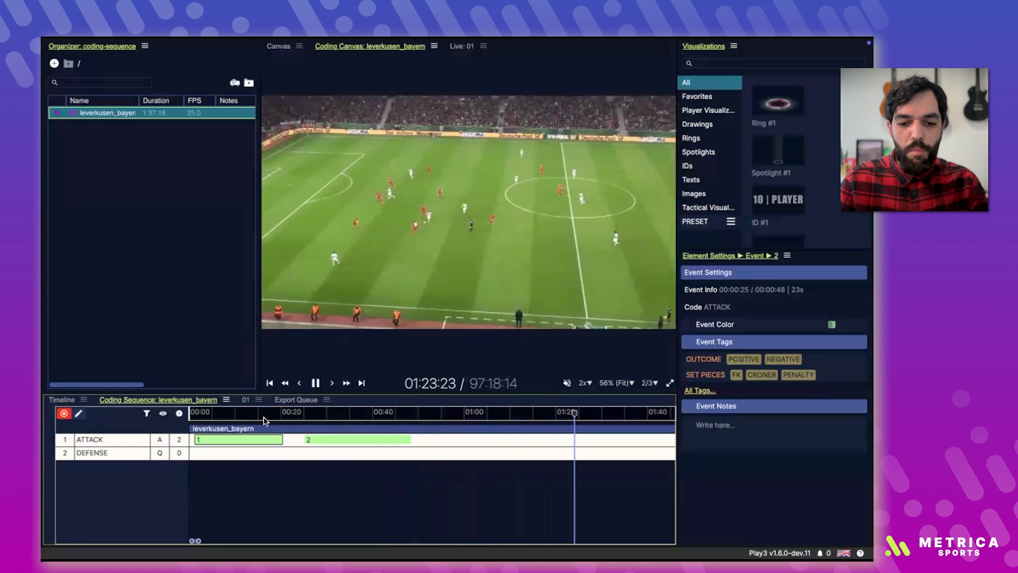
key(space)
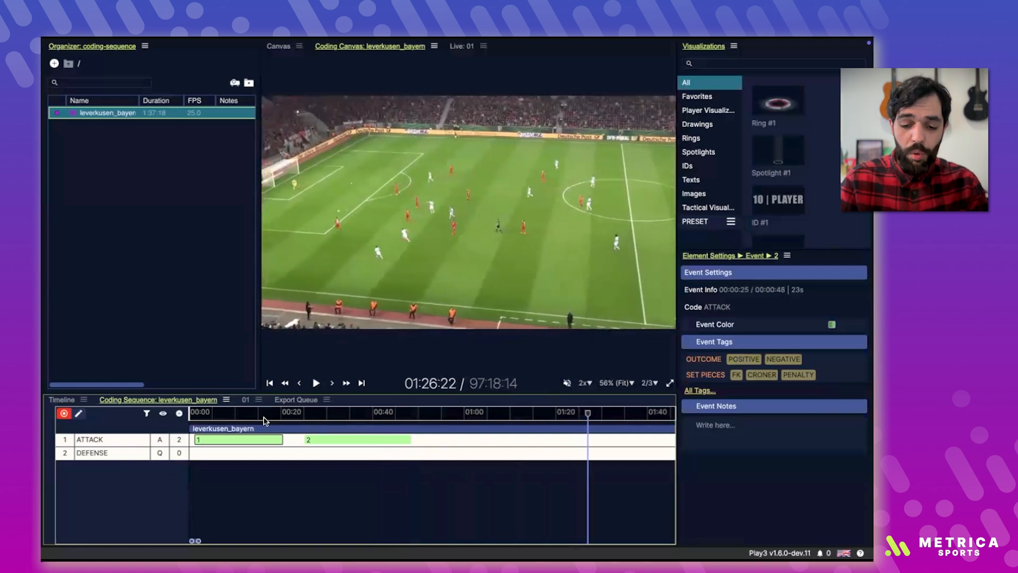
Step: Snap the out time of the second ATTACK event to the playhead so that the event ends at 01:27
right_click(372, 440)
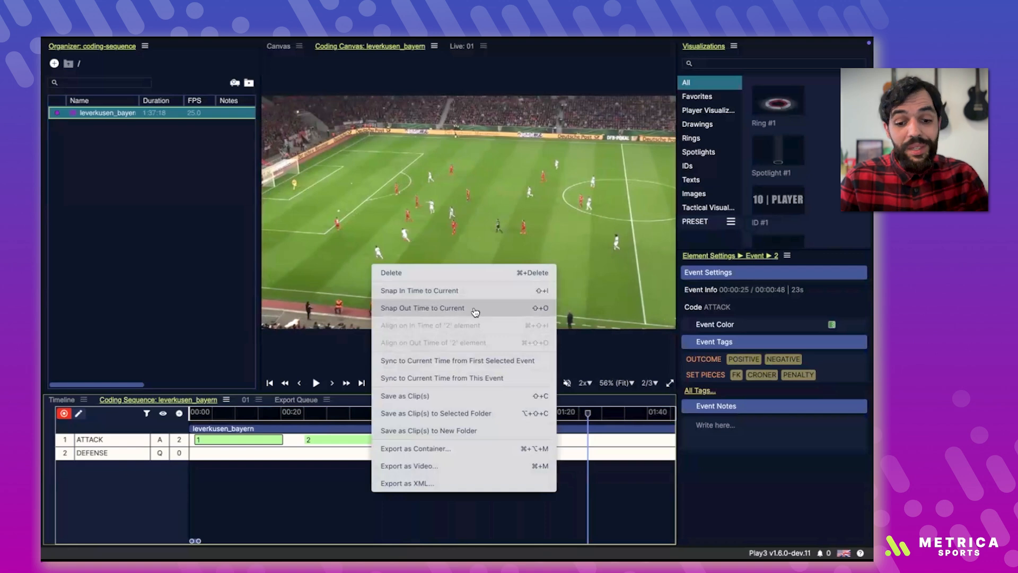
click(355, 438)
key(o)
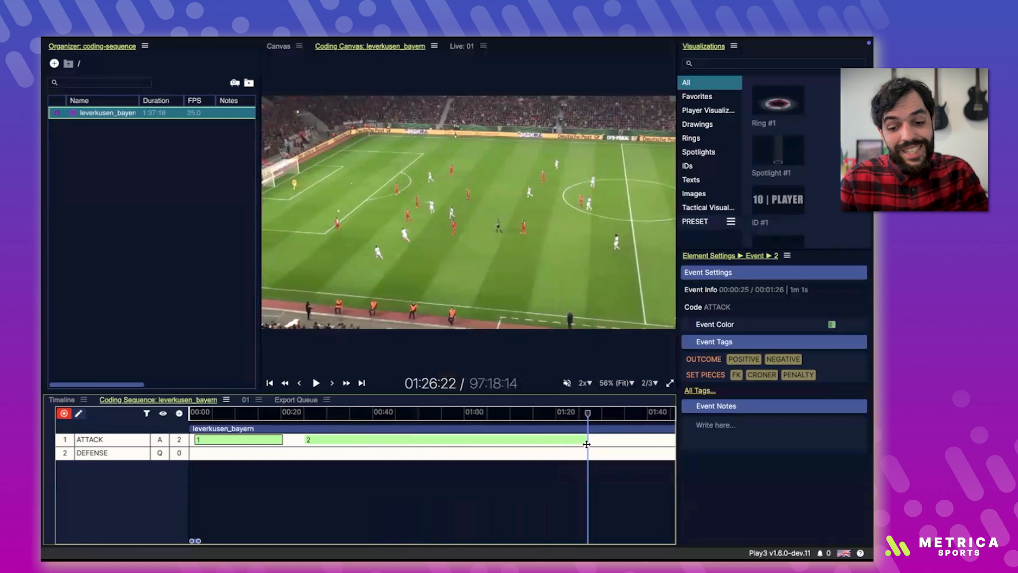
drag(586, 412, 527, 412)
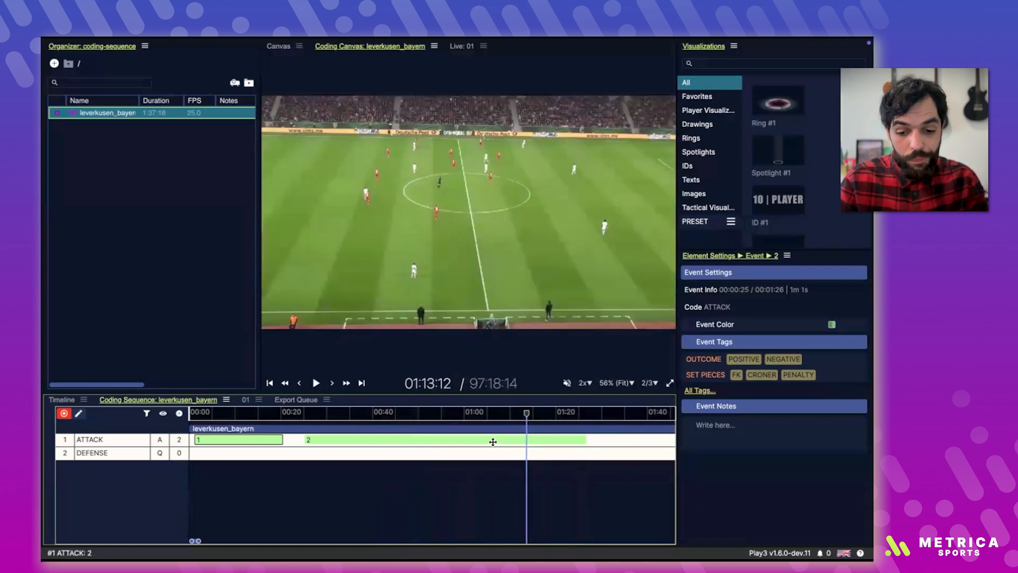
key(o)
drag(454, 440, 580, 435)
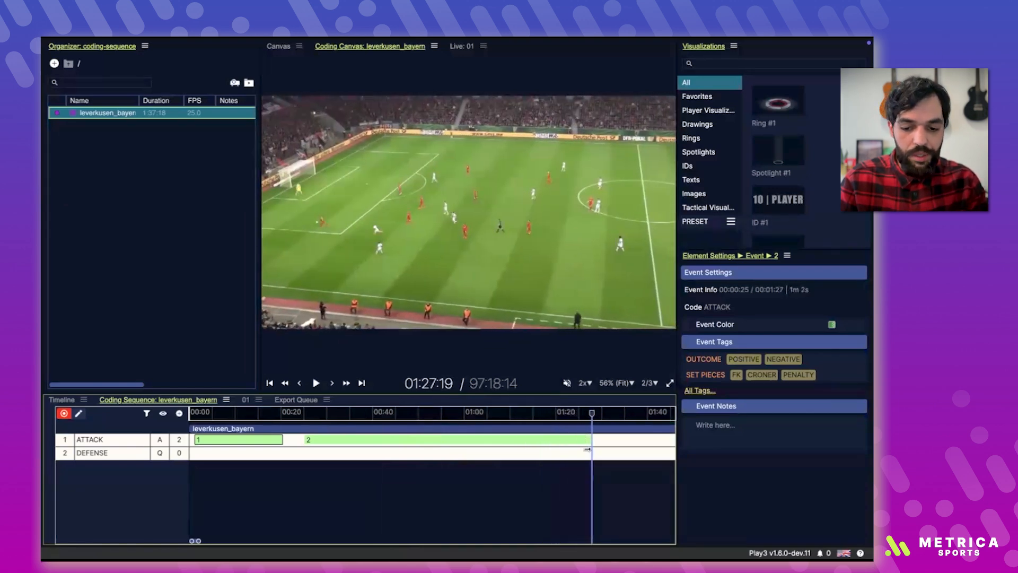
Step: Record a DEFENSE event from 01:25 to 01:37 and pause the video
click(149, 457)
key(space)
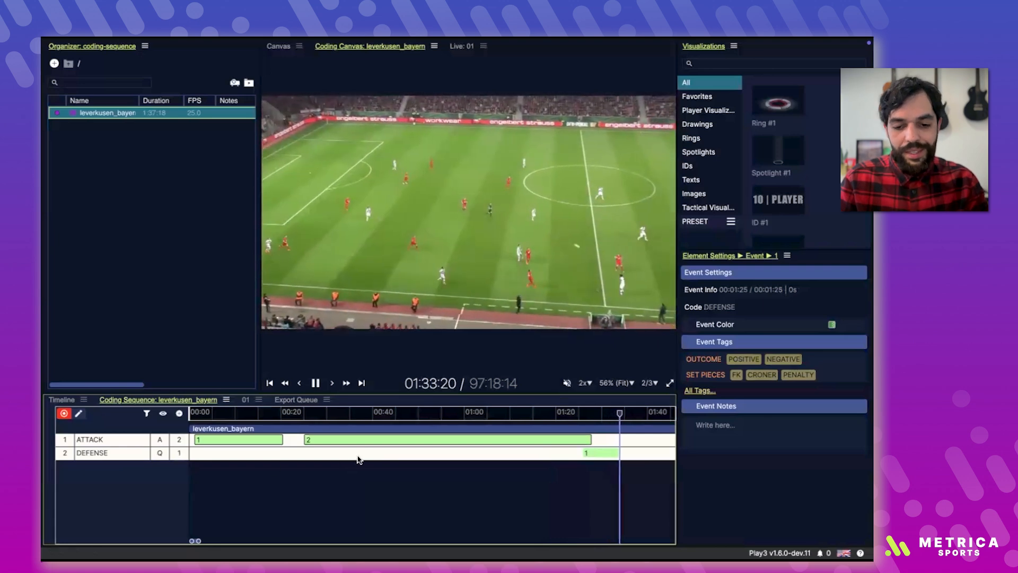
key(space)
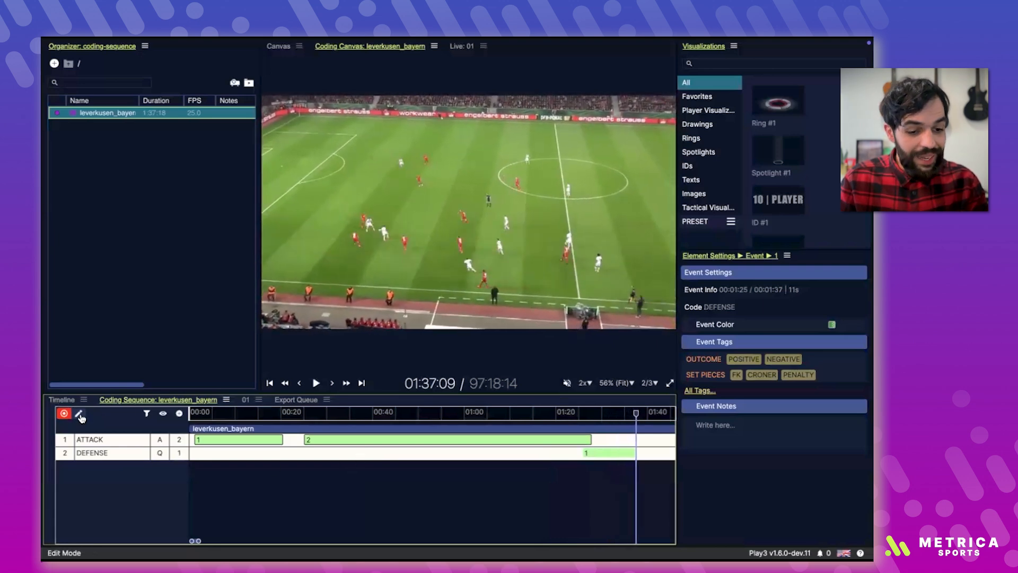
Step: Return the sequence to edit mode and set the DEFENSE code's pre-time to 5 s
click(83, 416)
click(93, 453)
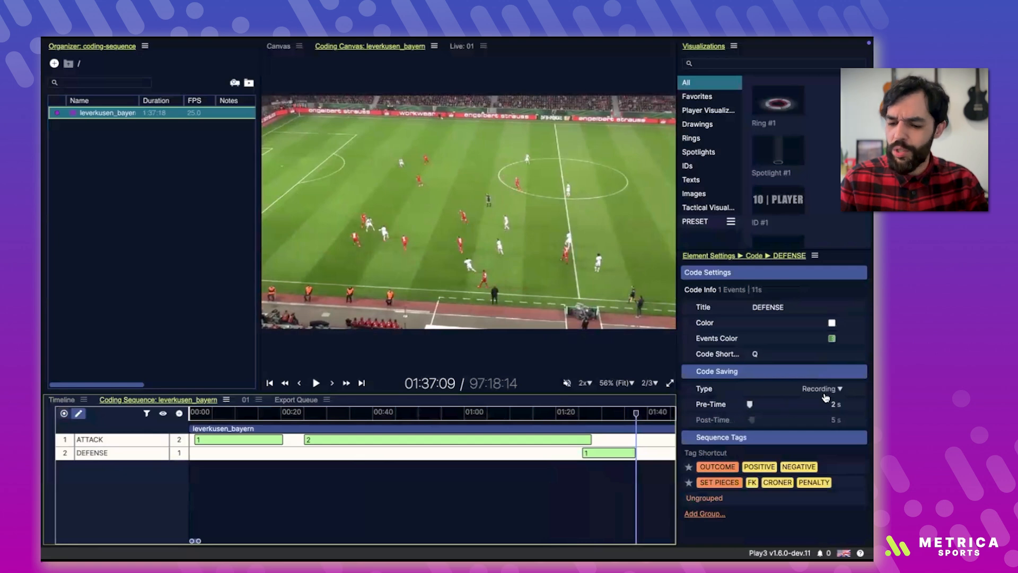
click(750, 405)
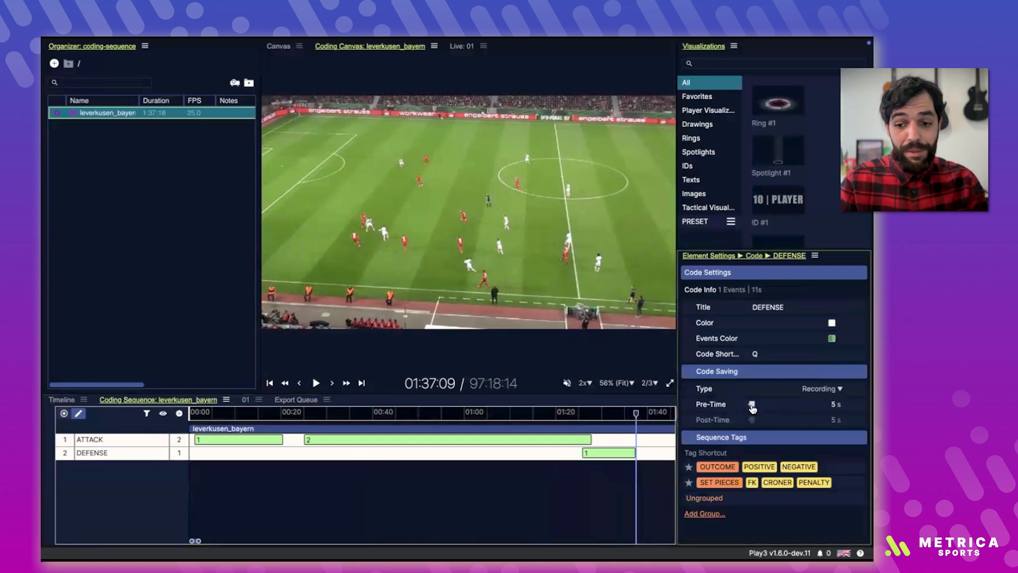
click(117, 457)
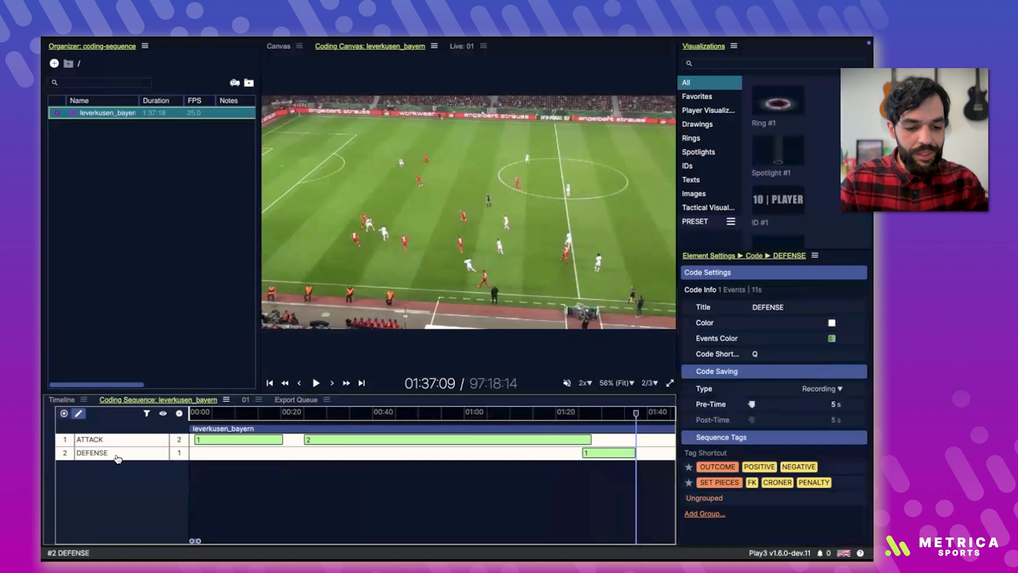
Step: Add a code named SET PIECES with the Instant Save type, a 5 s pre-time and a 15 s post-time
click(179, 416)
click(217, 367)
text(SET PIECES)
key(Return)
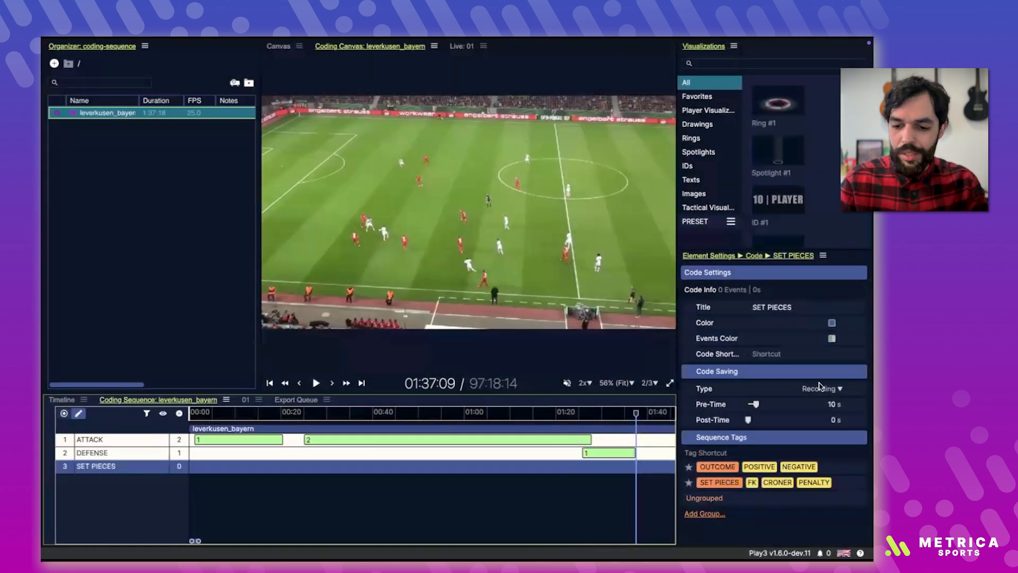
click(821, 387)
click(810, 404)
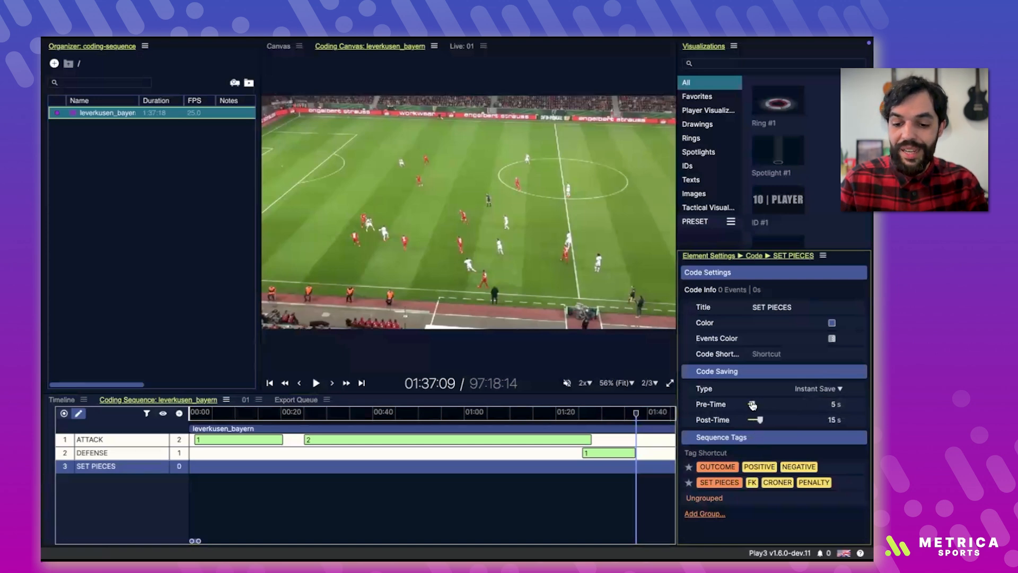
Step: Give the SET PIECES code the shortcut Z and log a SET PIECES event at 05:57 in coding mode
scroll(361, 474, down, 5)
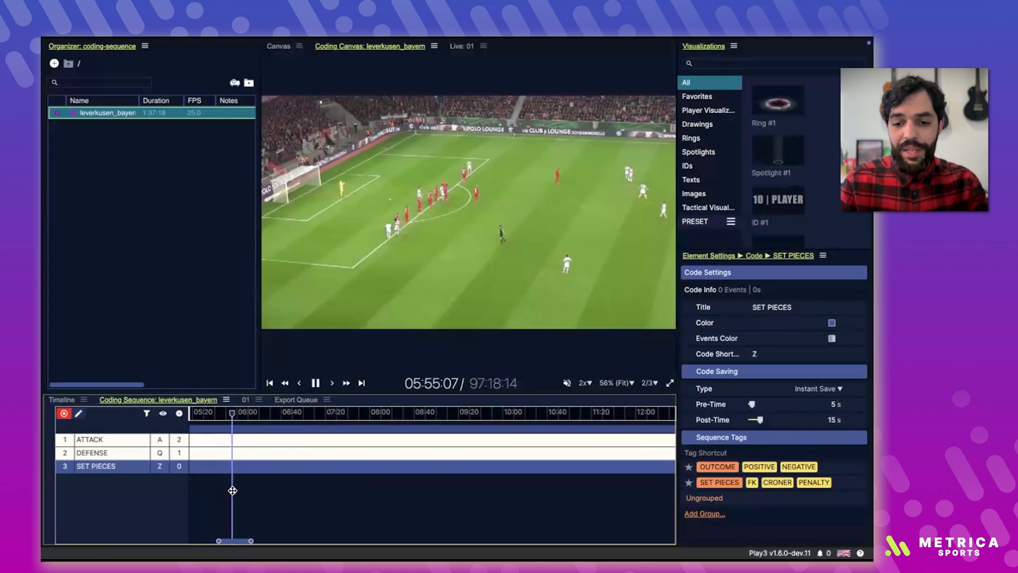
key(space)
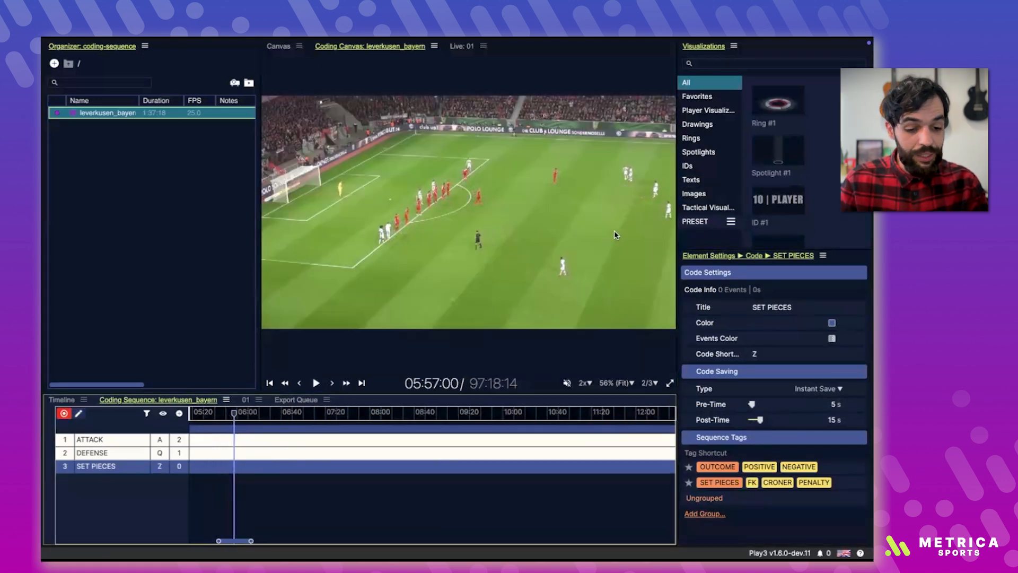
key(z)
key(space)
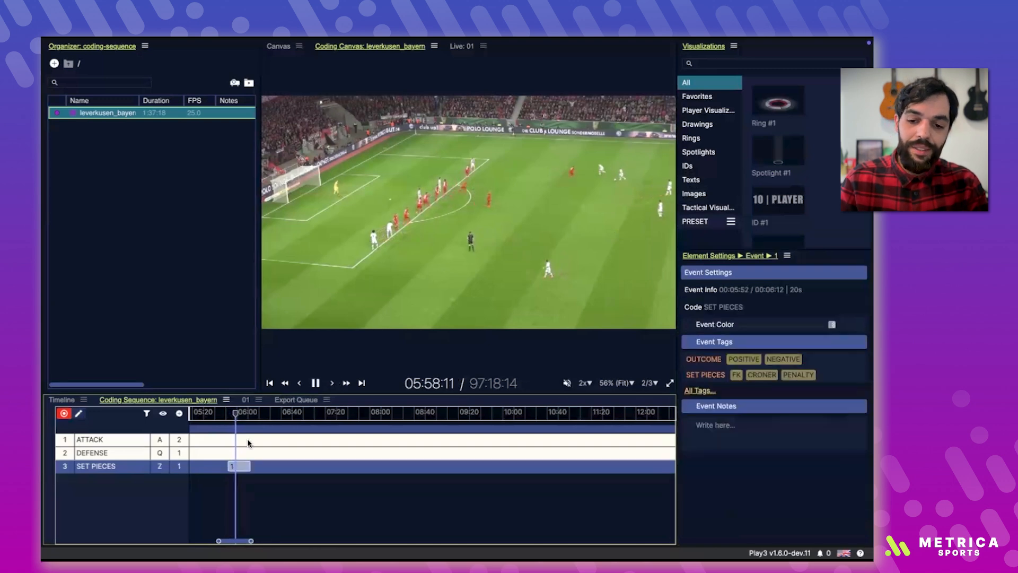
key(space)
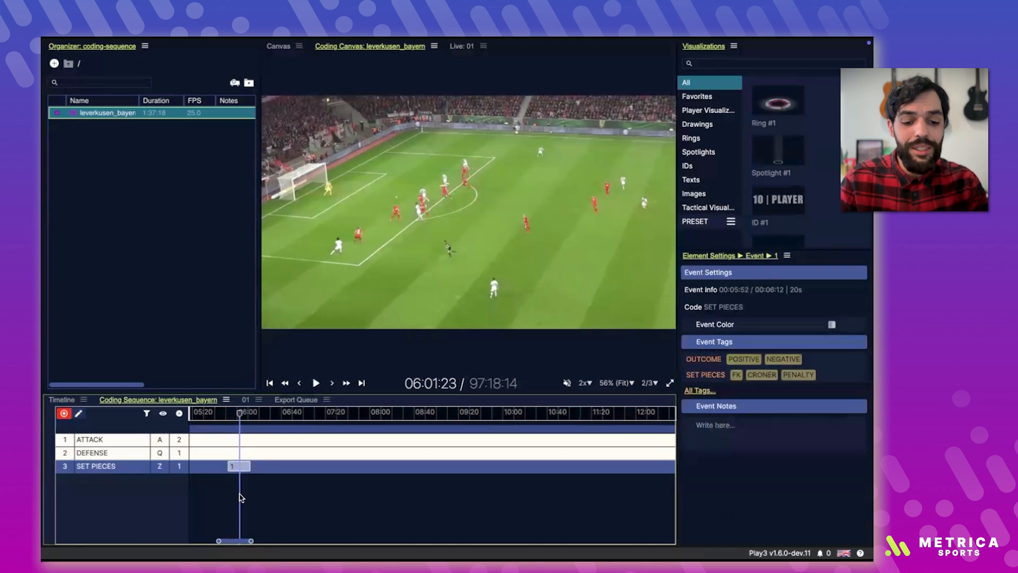
Step: Play the video on to 06:04 and snap the out time of the SET PIECES event to the playhead
key(space)
key(Escape)
key(space)
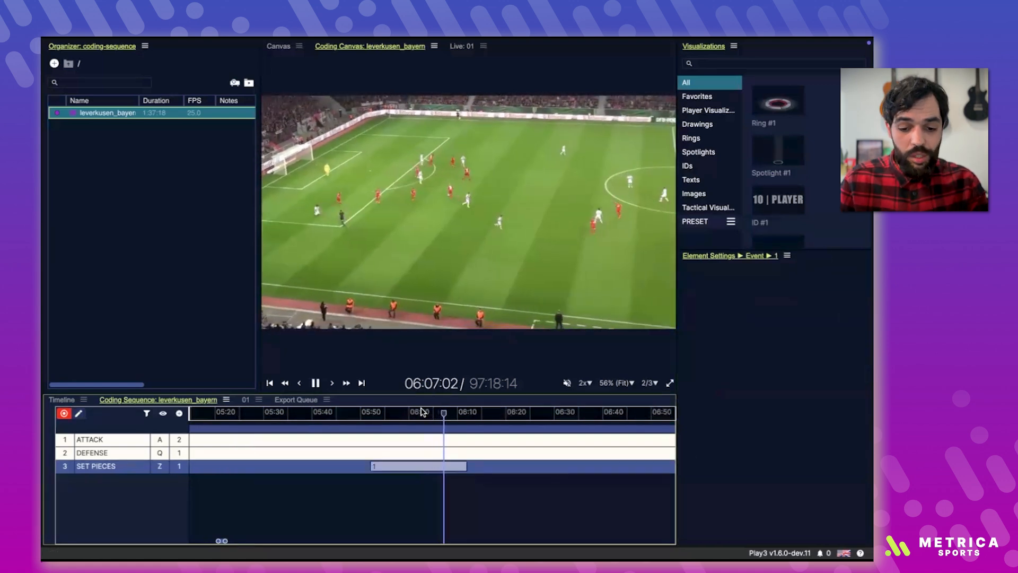
click(421, 412)
key(space)
click(446, 466)
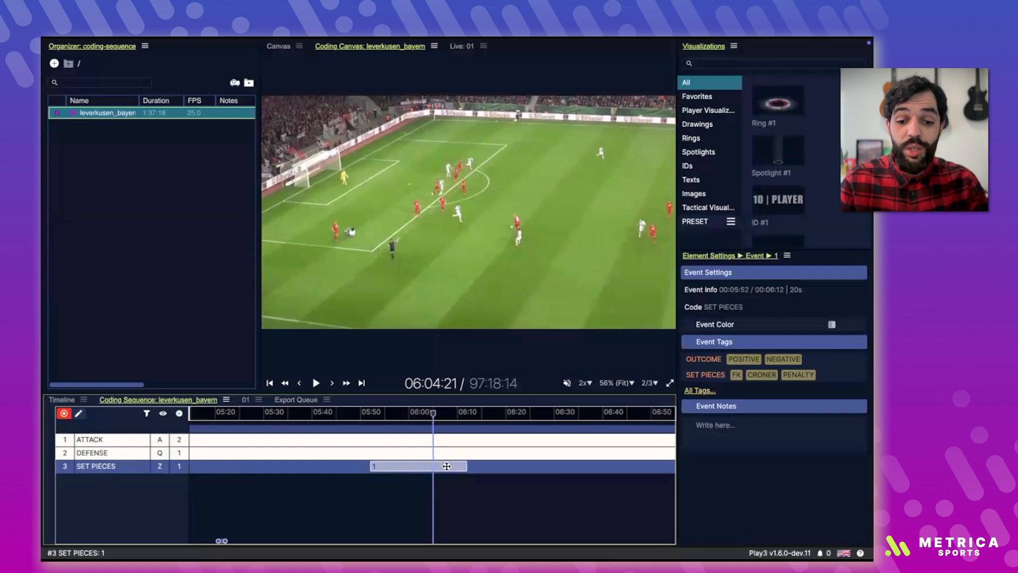
key(o)
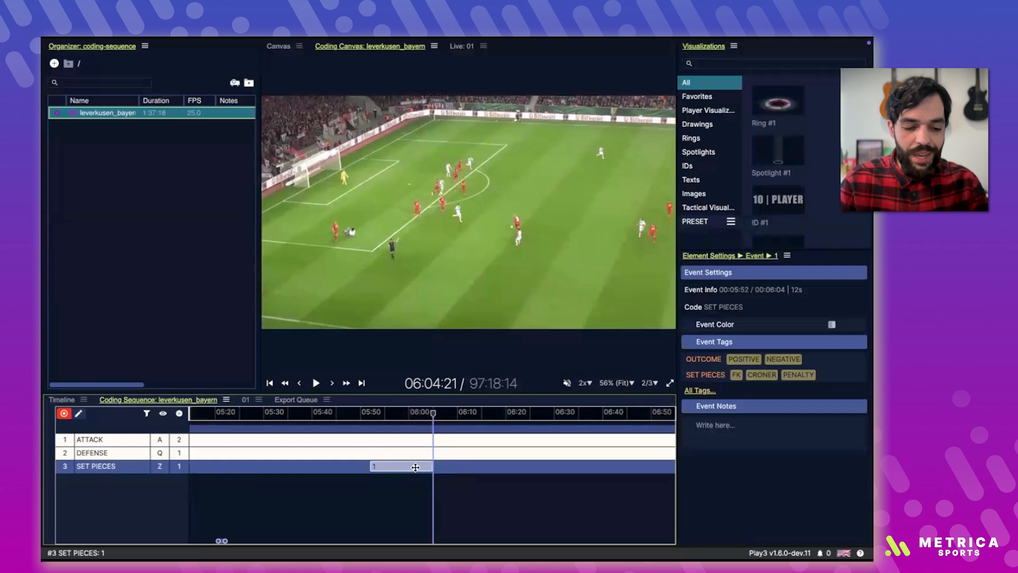
Step: Resume the video in coding mode and log a DEFENSE event from 06:17 to 06:34 and an ATTACK event starting at 06:28
key(space)
scroll(357, 463, up, 2)
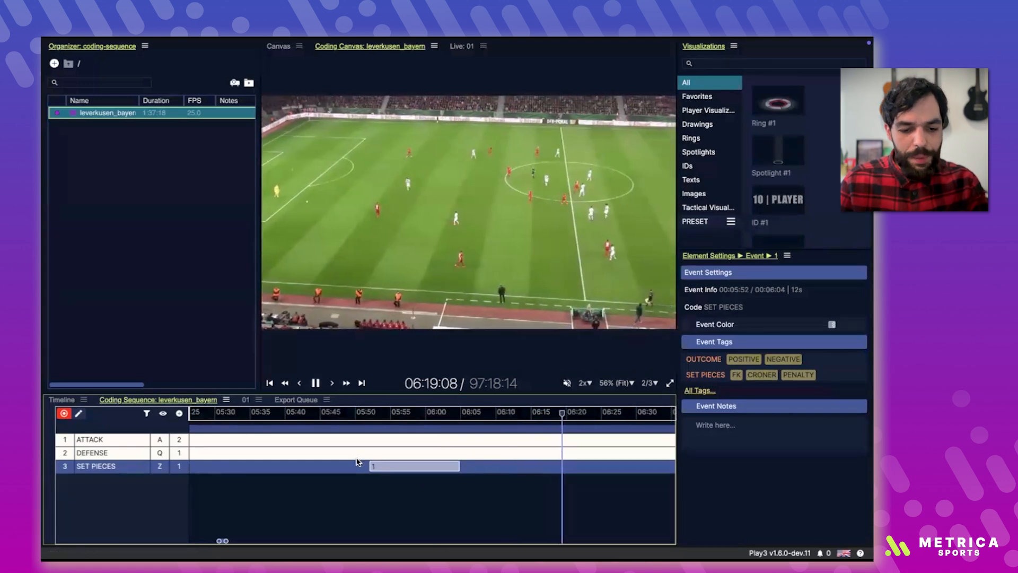
key(q)
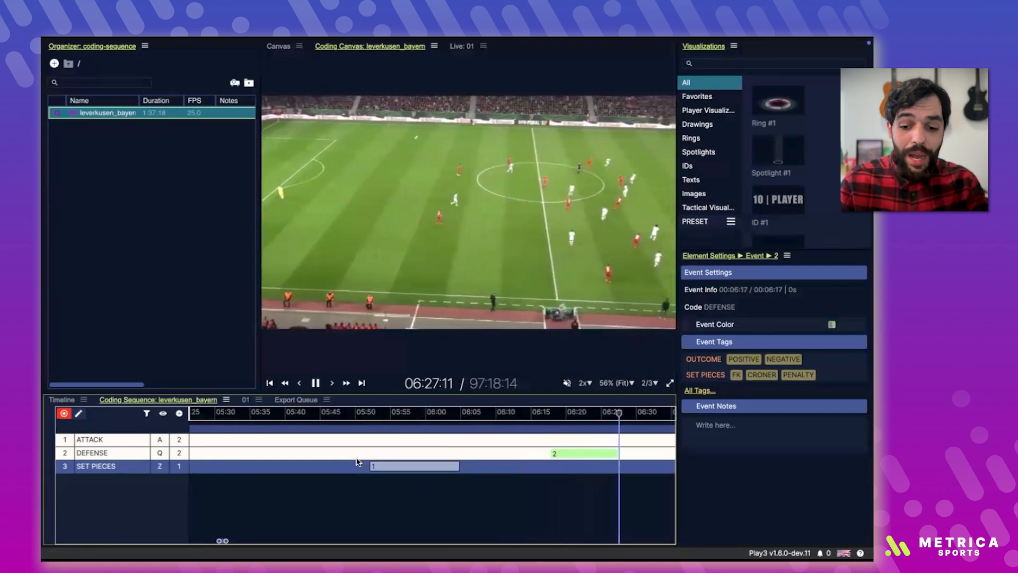
key(a)
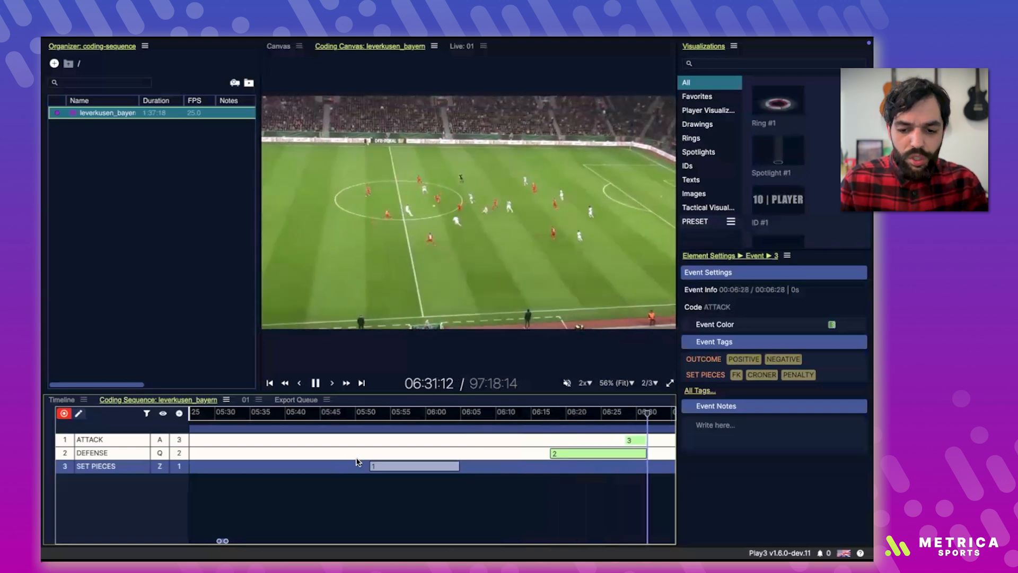
key(q)
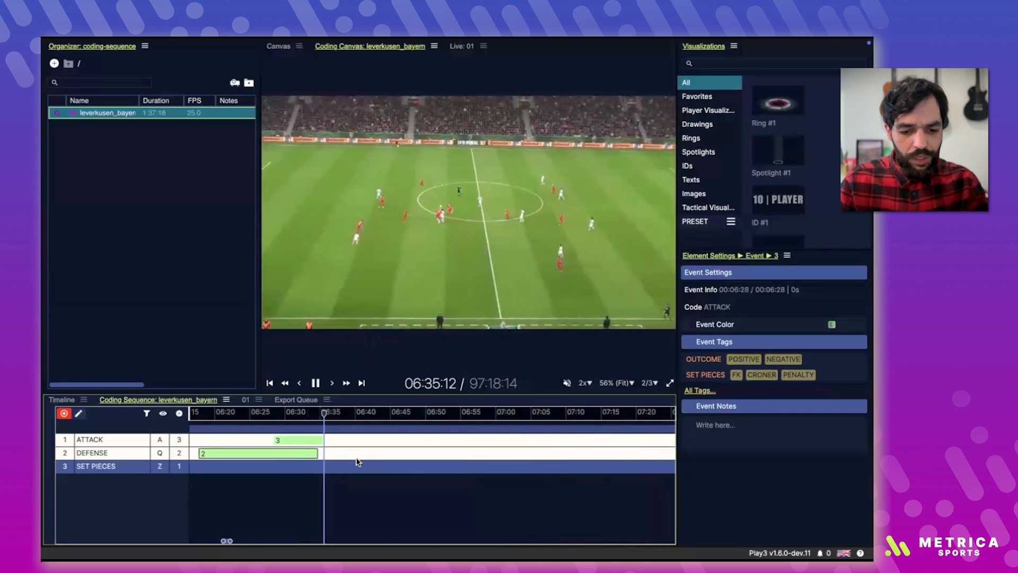
Step: Log another DEFENSE event, an ATTACK event from 06:40 to 06:45 and a SET PIECES event starting at 06:45, pausing at 06:53
key(q)
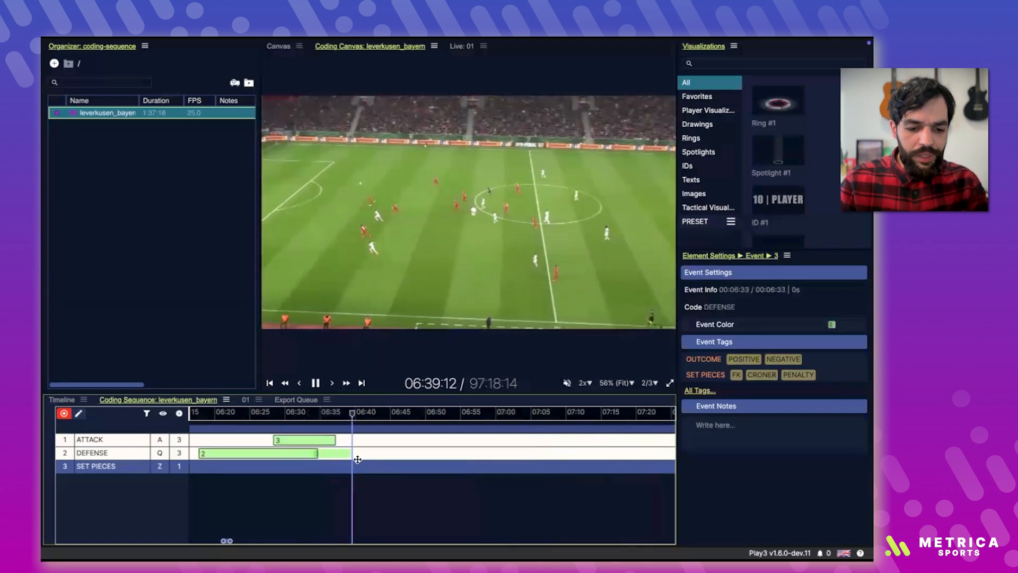
key(a)
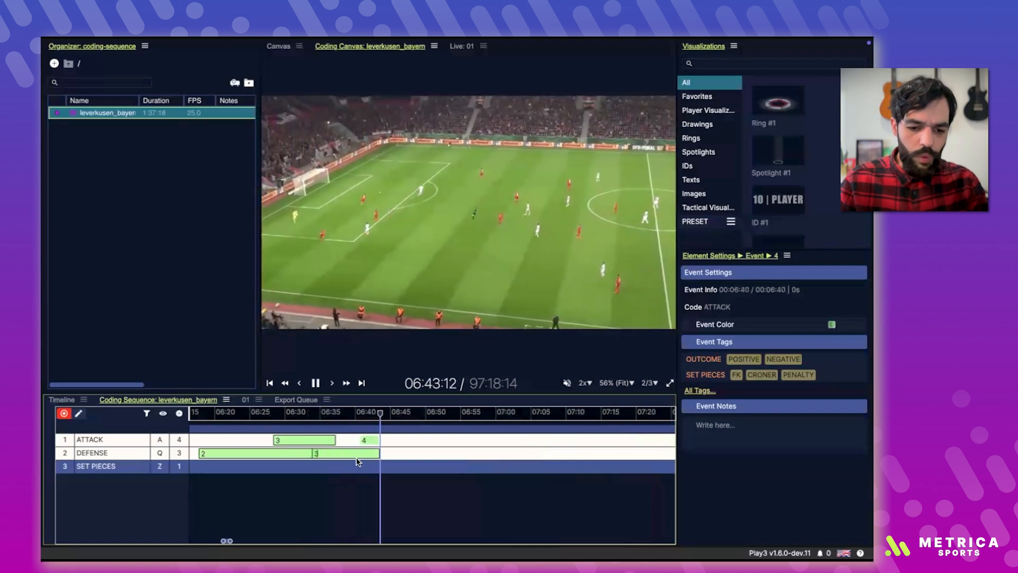
key(a)
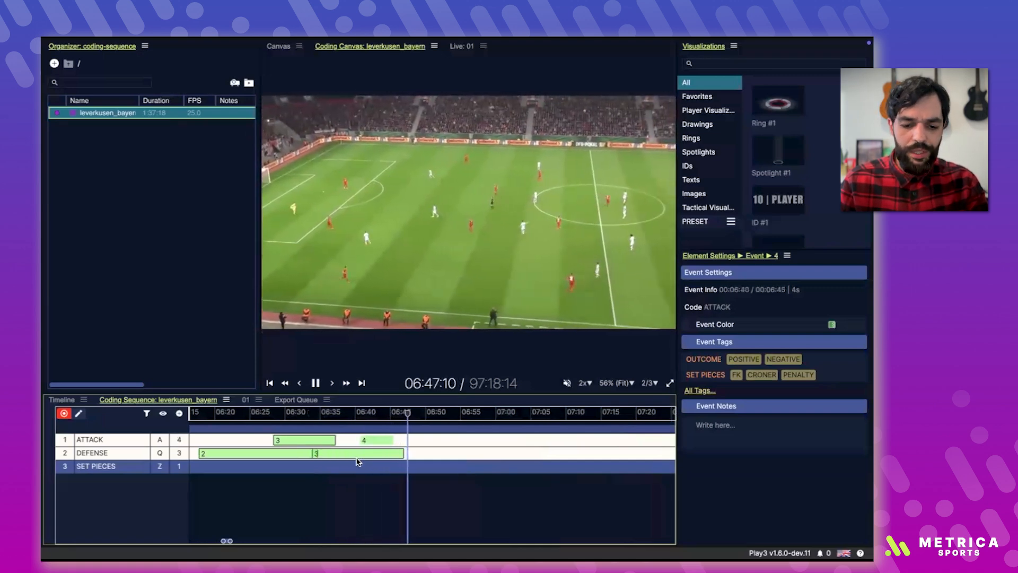
key(z)
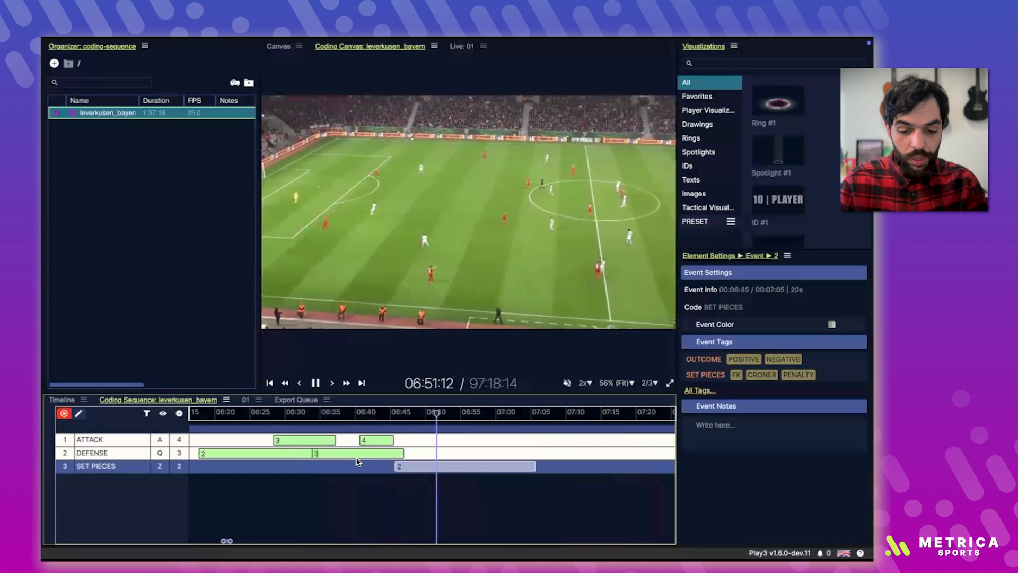
key(space)
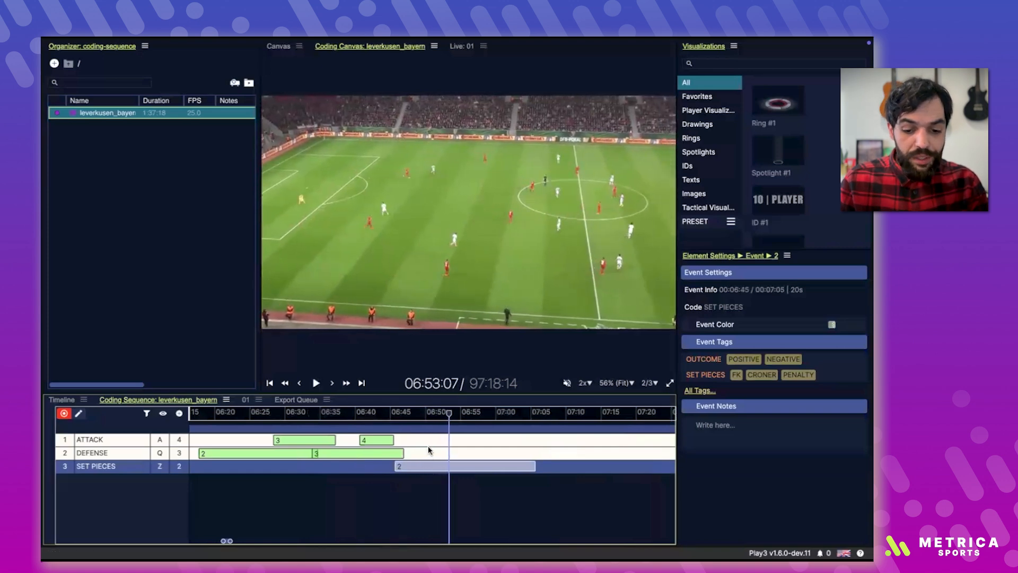
Step: Shift SET PIECES event 2 slightly later, trim DEFENSE event 3 to start at 06:39, and tag the DEFENSE event POSITIVE and NEGATIVE
mouse_move(428, 466)
mouse_down()
mouse_move(505, 439)
mouse_move(478, 446)
mouse_move(463, 472)
mouse_move(345, 463)
mouse_move(430, 465)
mouse_move(385, 456)
mouse_move(423, 453)
mouse_up()
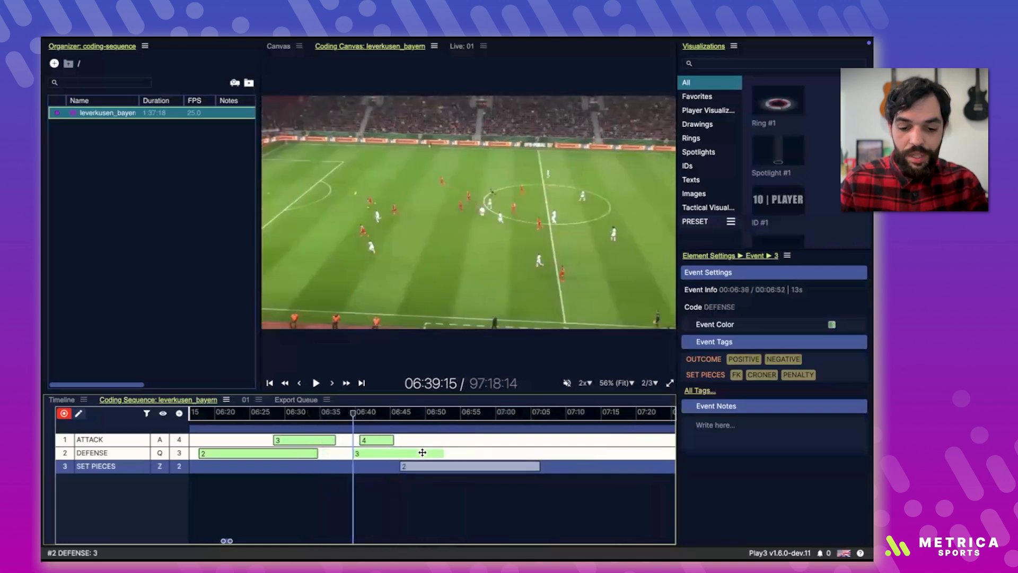
right_click(422, 452)
click(746, 360)
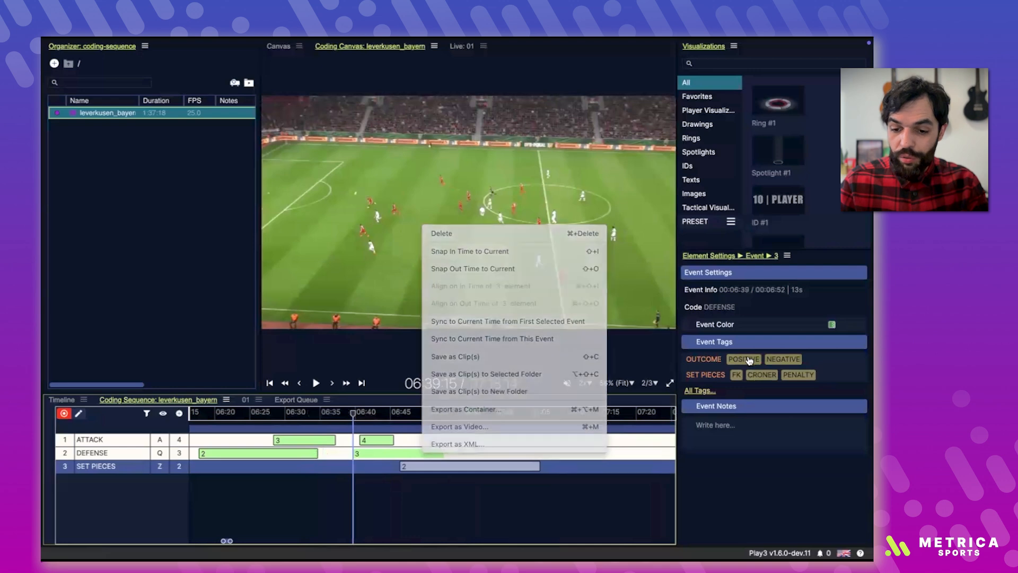
click(795, 363)
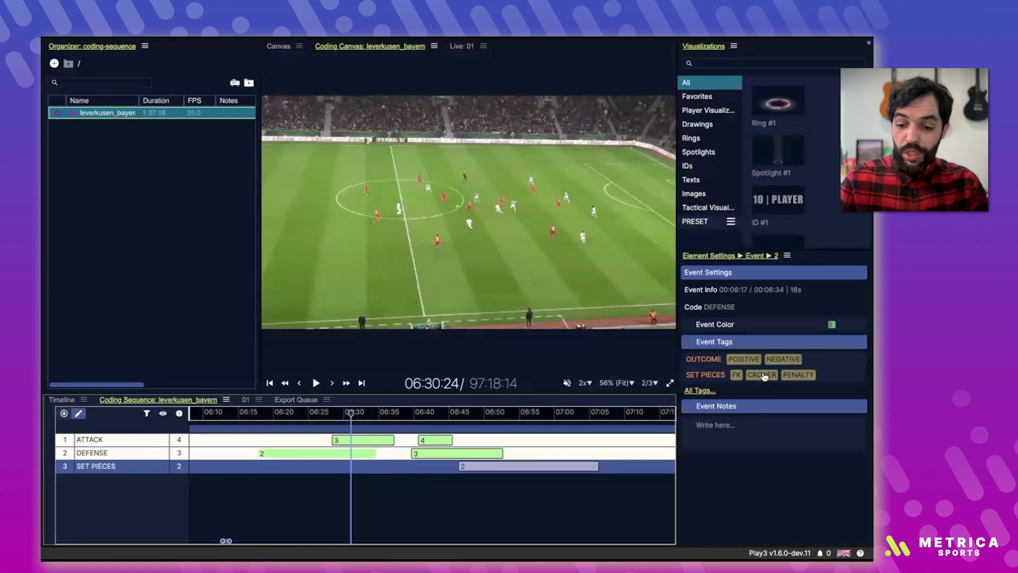
Step: In edit mode, tag DEFENSE event 2 with CRONER and NEGATIVE, and remove the NEGATIVE tag from DEFENSE event 3
click(764, 376)
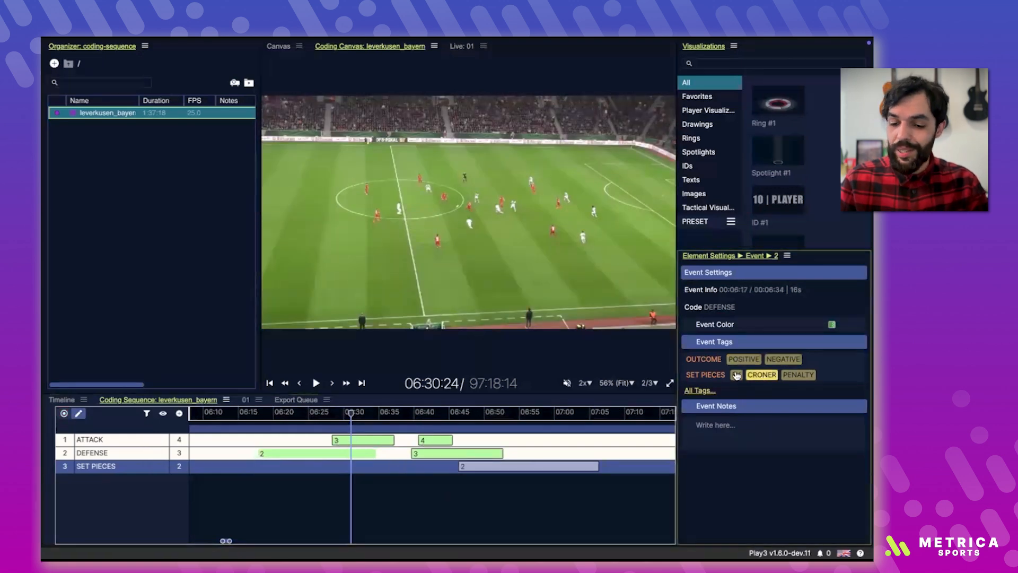
click(792, 359)
click(499, 452)
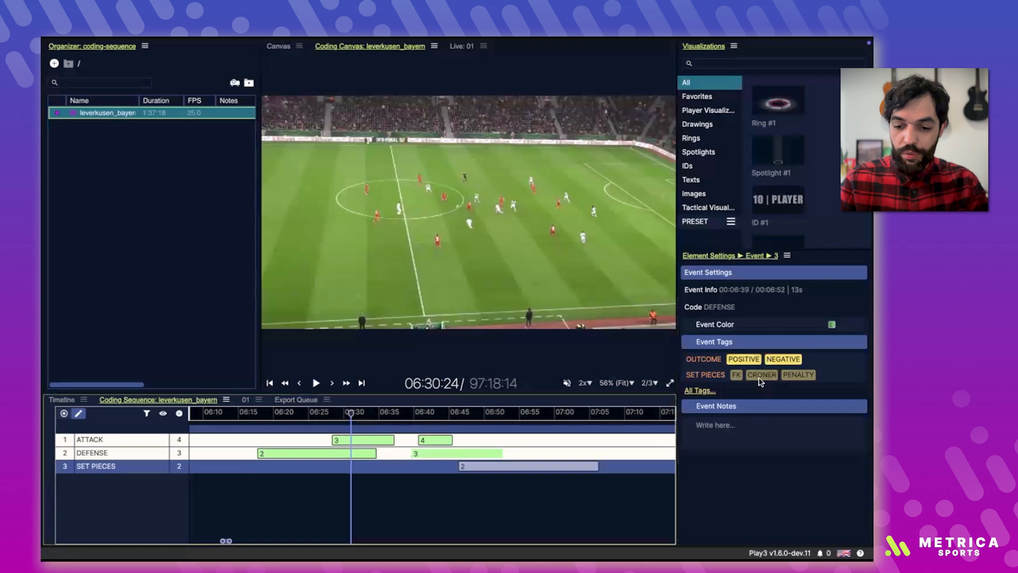
click(781, 360)
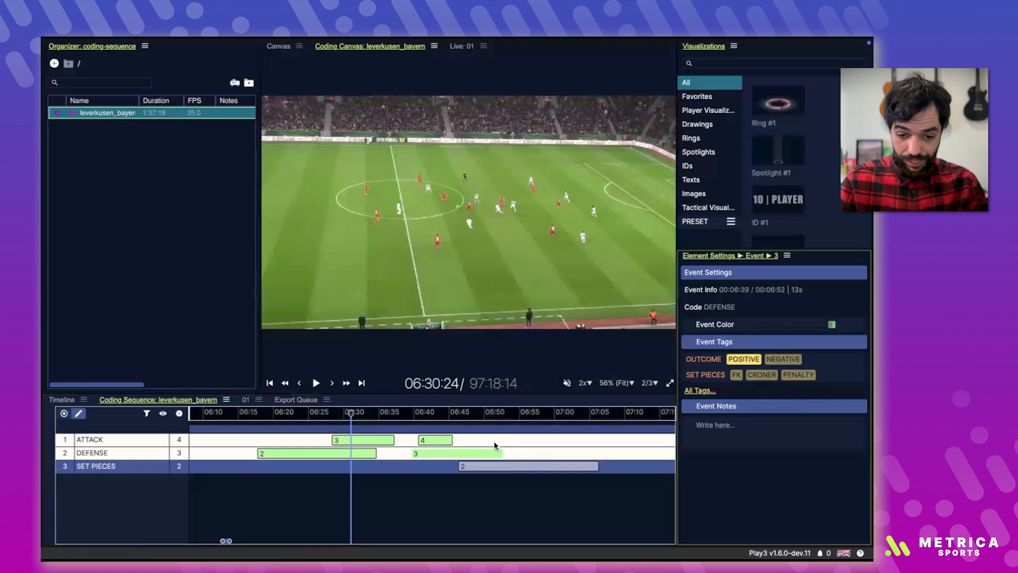
Step: Select DEFENSE events 2 and 3 together with ATTACK event 3 and save them as clips to a new folder
click(353, 441)
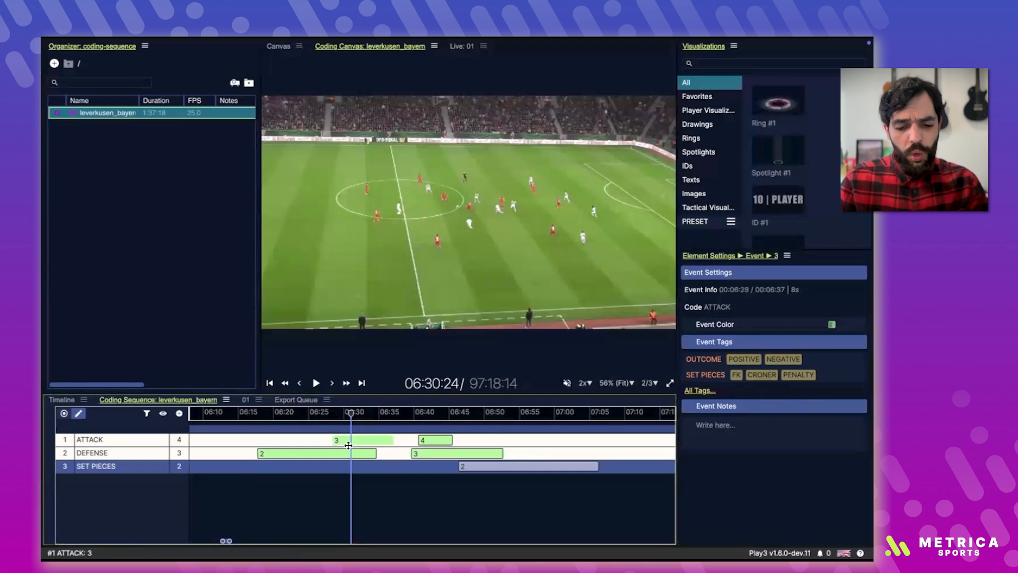
shift+click(443, 451)
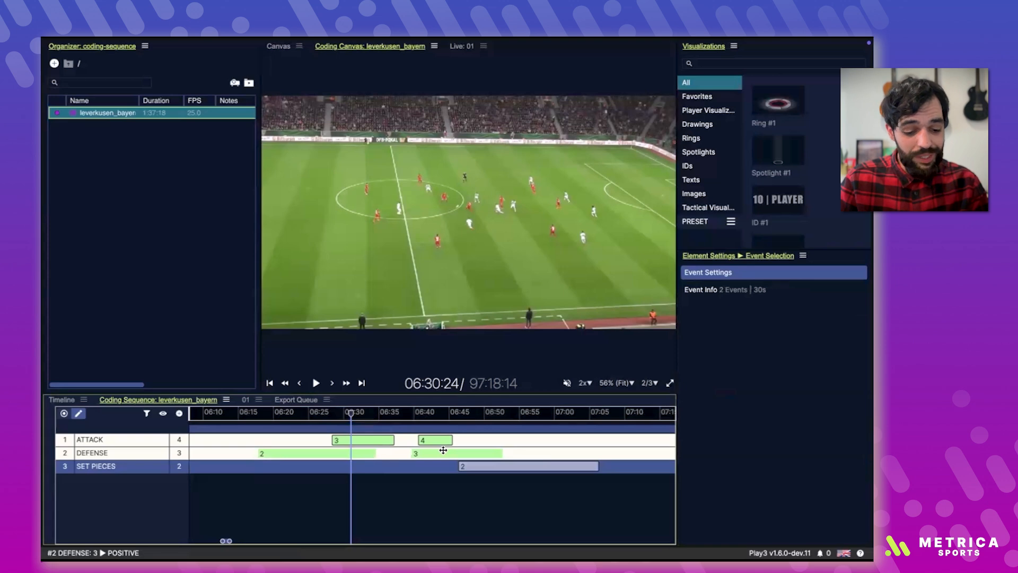
shift+click(378, 440)
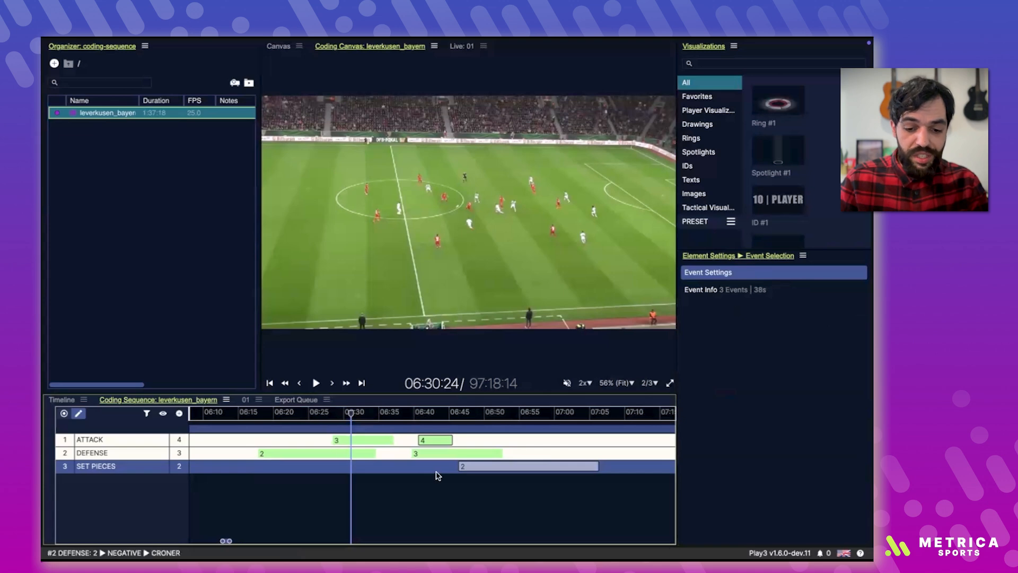
right_click(364, 439)
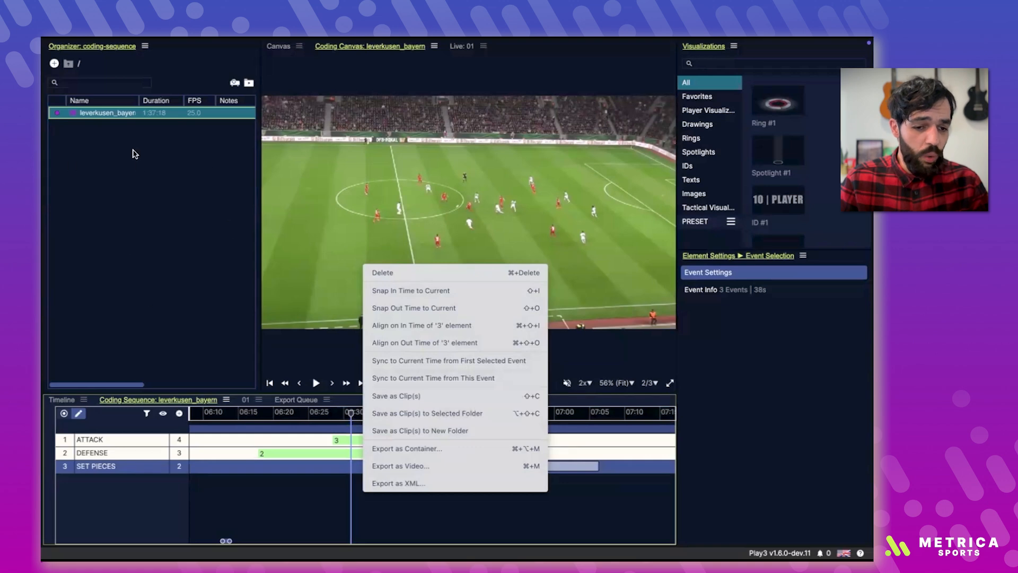
click(440, 430)
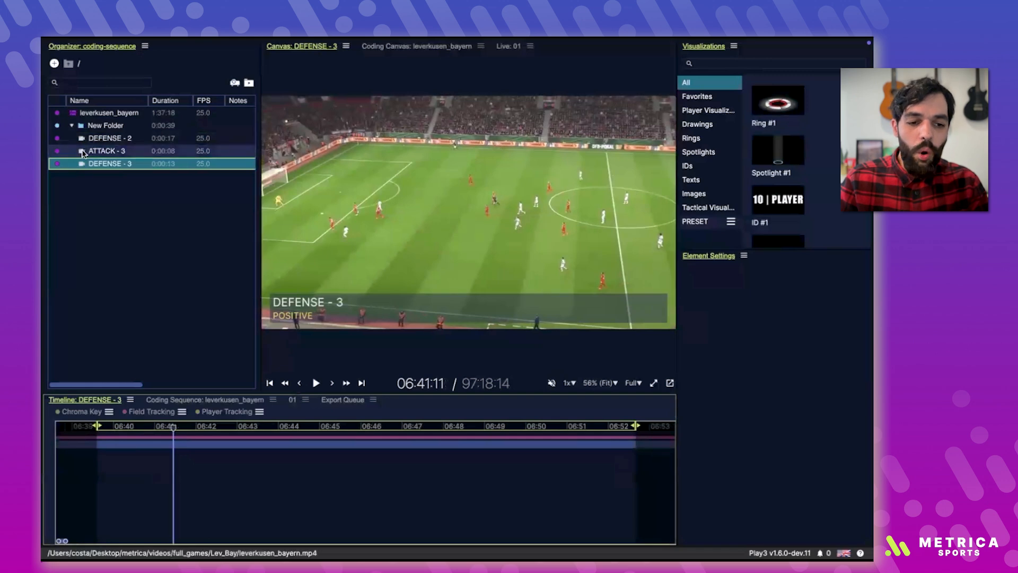
Step: Open the ATTACK - 3 clip from the new folder and play it briefly to 06:29
double_click(83, 154)
key(space)
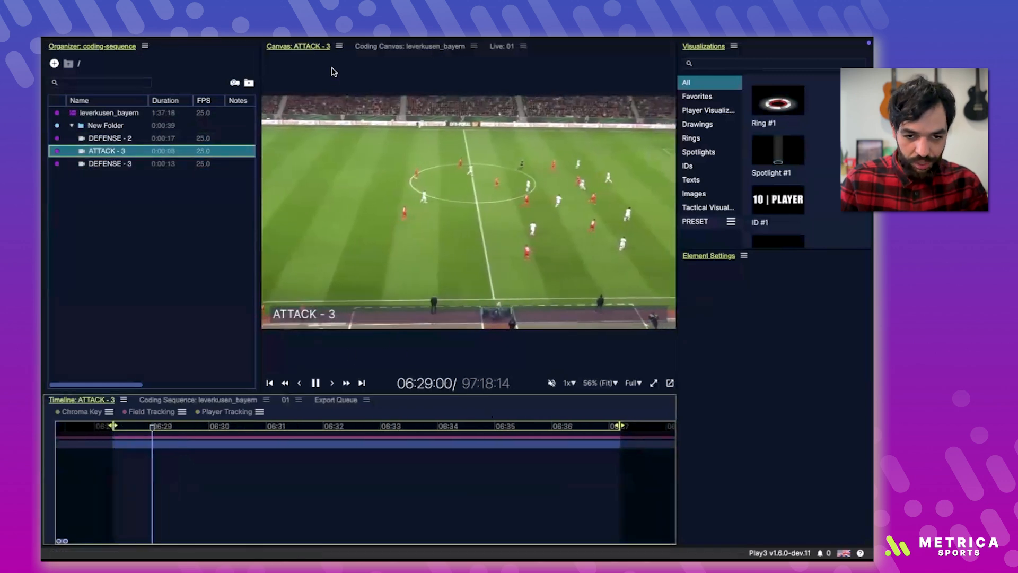
key(space)
Step: Hide the clip description on the ATTACK - 3 canvas and show it again
click(338, 47)
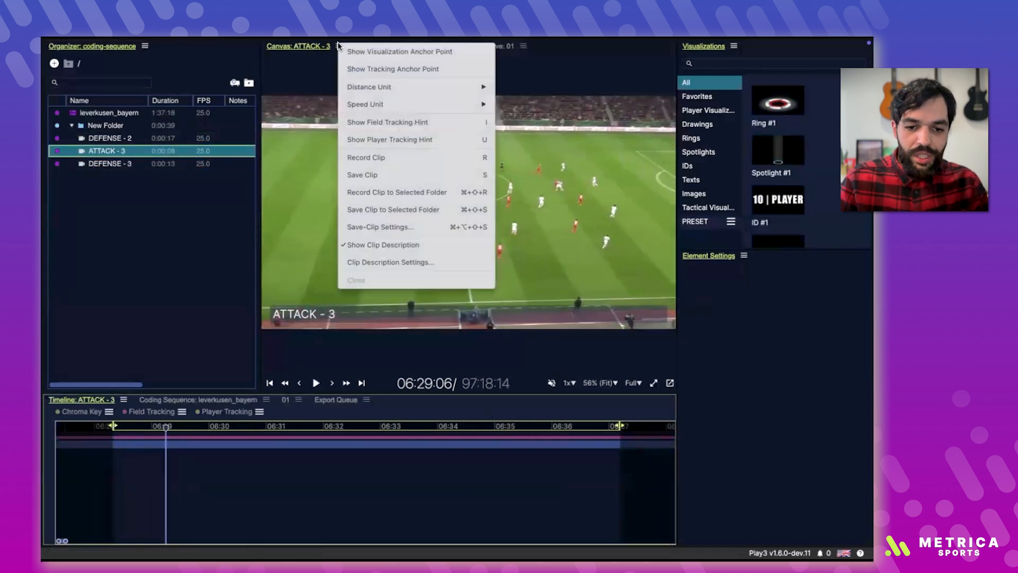
click(374, 243)
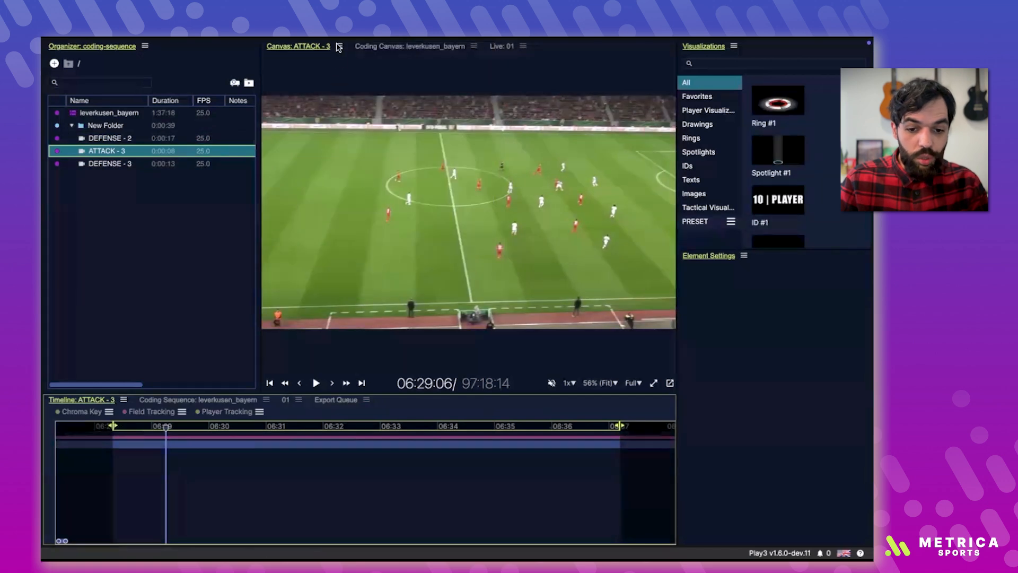
click(338, 47)
click(378, 245)
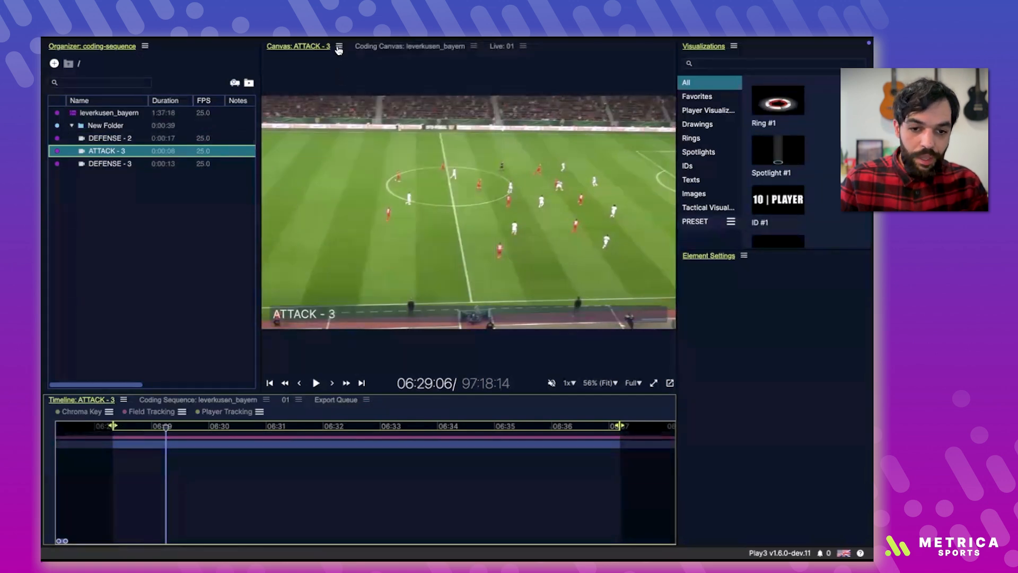
Step: Open the clip description settings and switch the Title, Notes and Tags elements off and back on
click(339, 50)
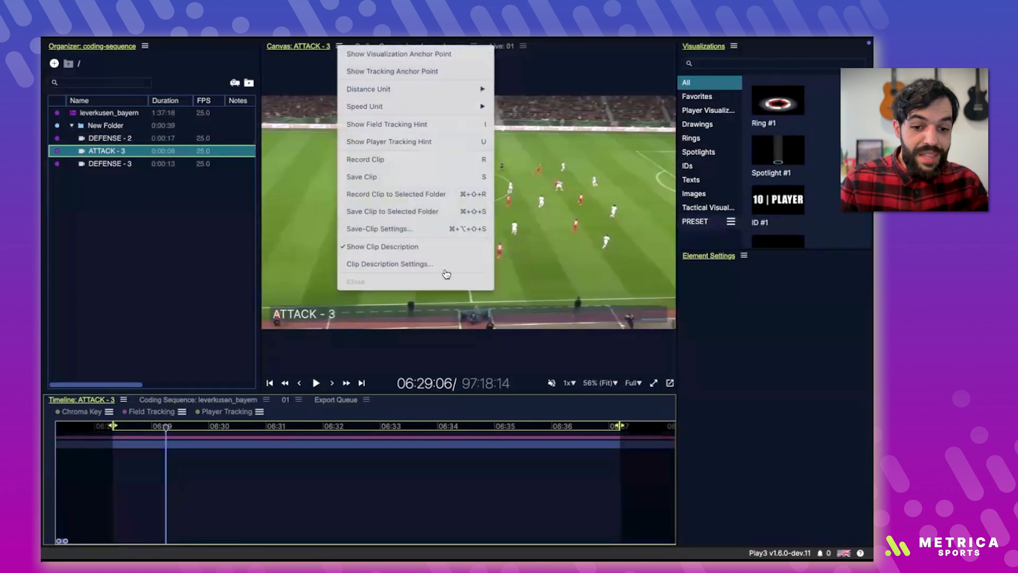
click(391, 265)
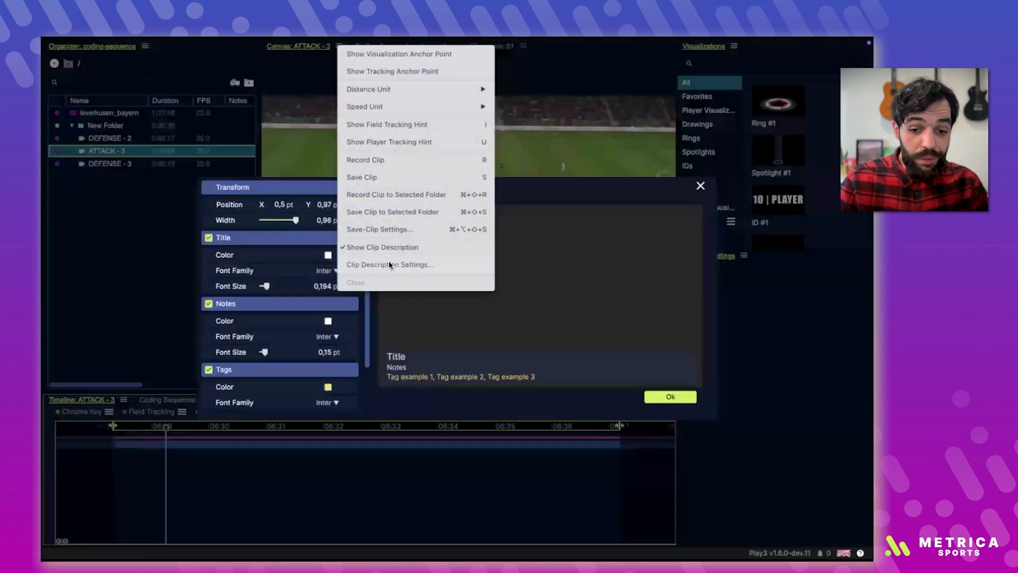
click(209, 238)
click(209, 238)
click(209, 304)
click(209, 304)
click(209, 370)
click(209, 370)
Step: Review the remaining clip description options, set the description's width to 0,97 and accept the settings
scroll(208, 379, down, 3)
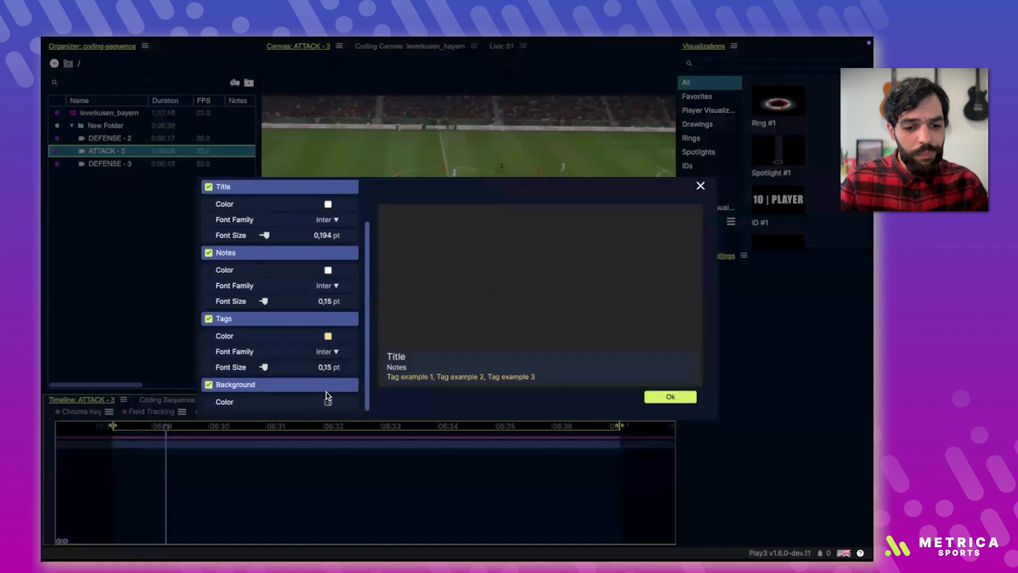
scroll(327, 395, up, 3)
mouse_move(295, 220)
mouse_down()
mouse_move(279, 220)
mouse_move(297, 219)
mouse_up()
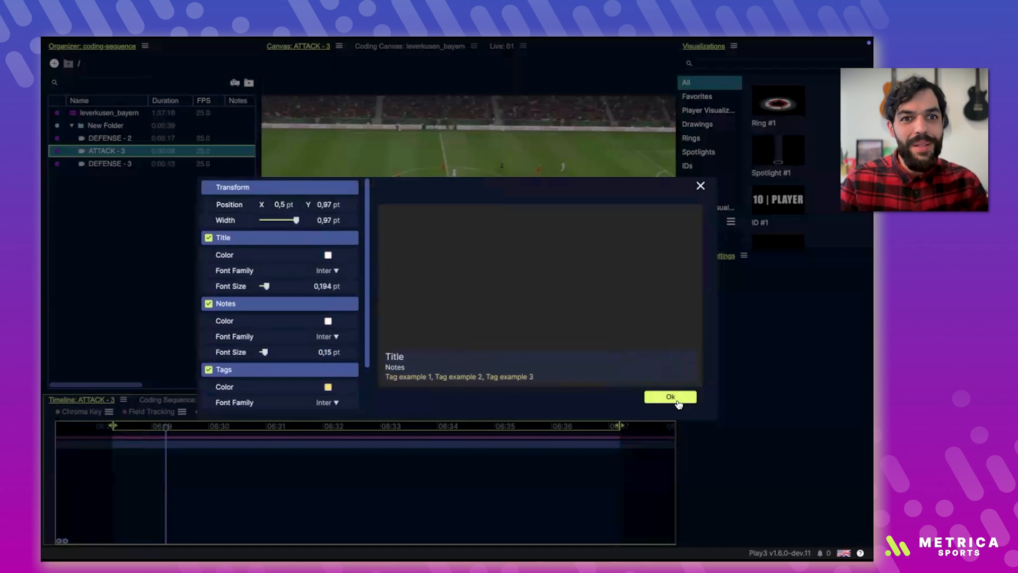
click(677, 402)
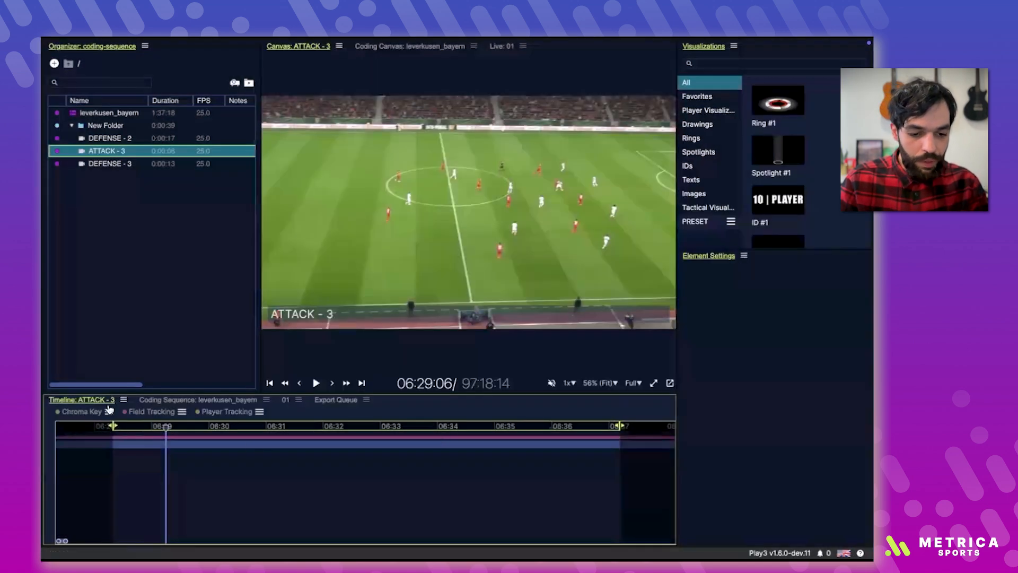
Step: Look at the coding sequence and the ATTACK - 3 clip timeline in turn, scrubbing the clip to 06:31
click(163, 402)
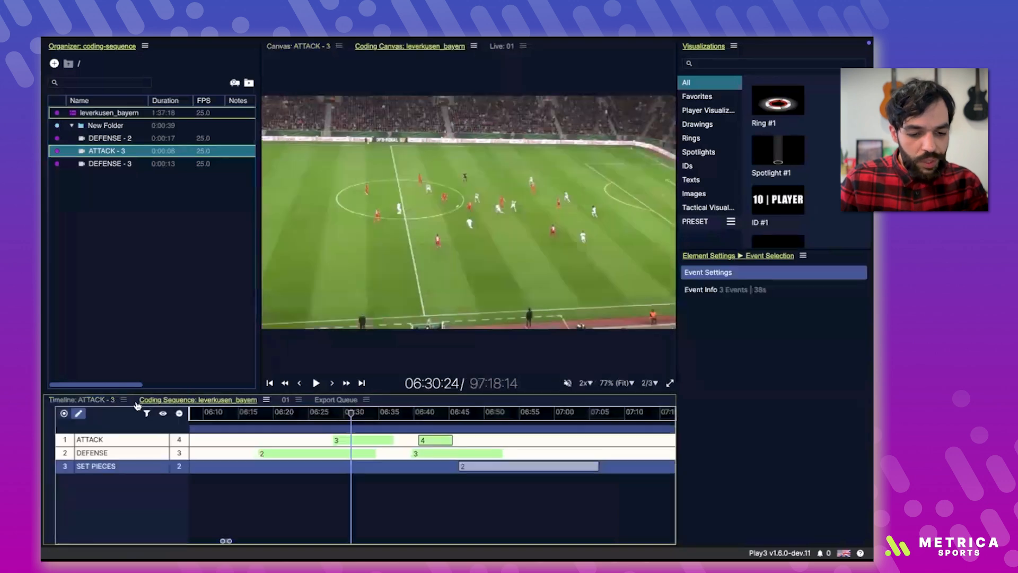
click(101, 403)
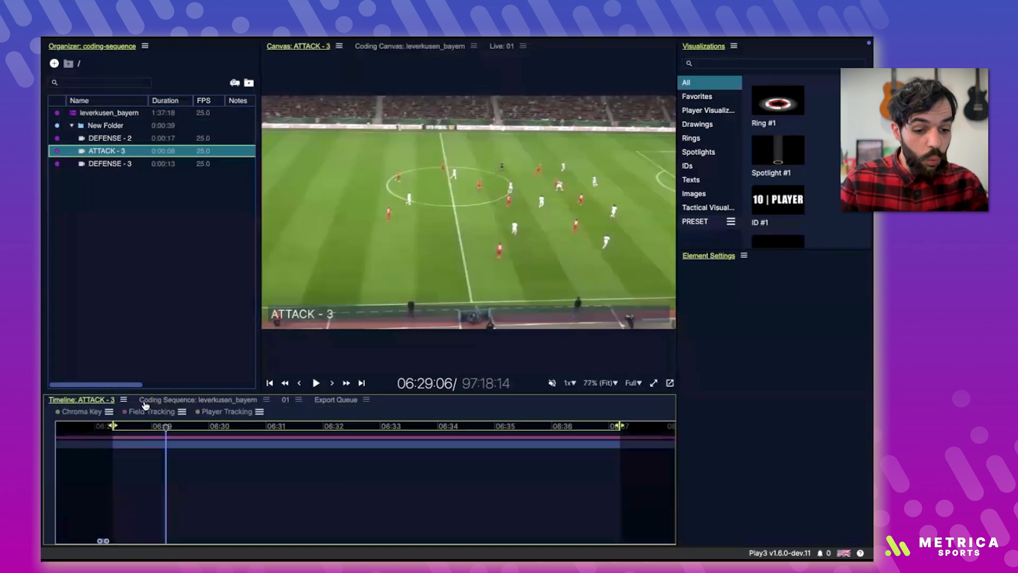
drag(220, 477, 288, 478)
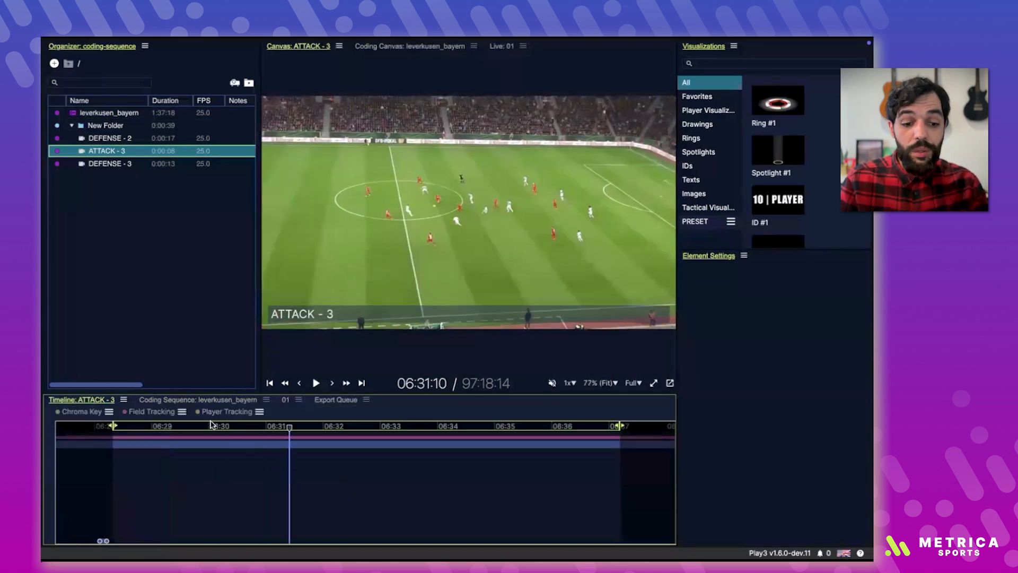
Step: In the leverkusen_bayern coding sequence, add a note to DEFENSE event 2 with GOAL and the scorer's name
click(177, 402)
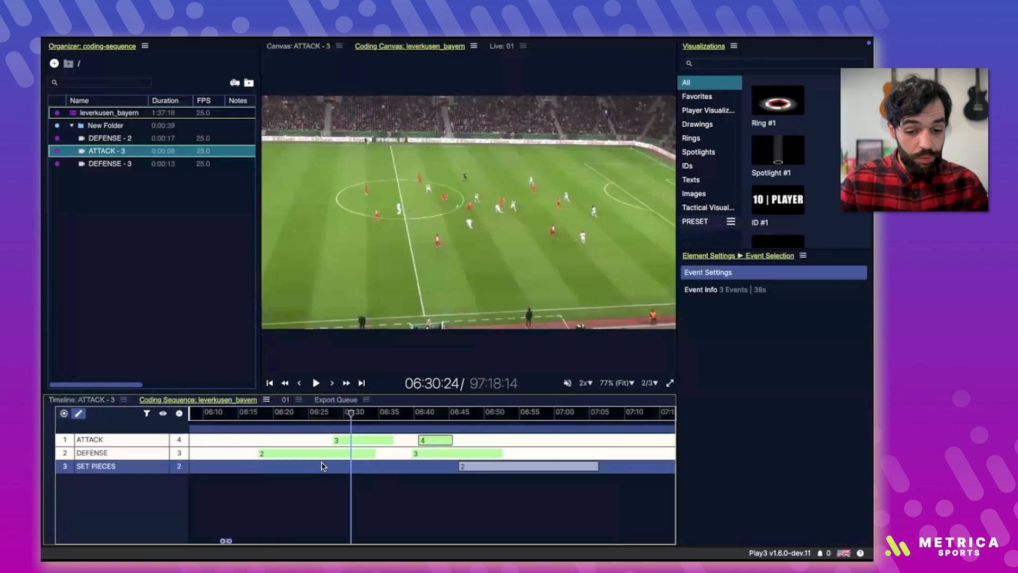
click(308, 452)
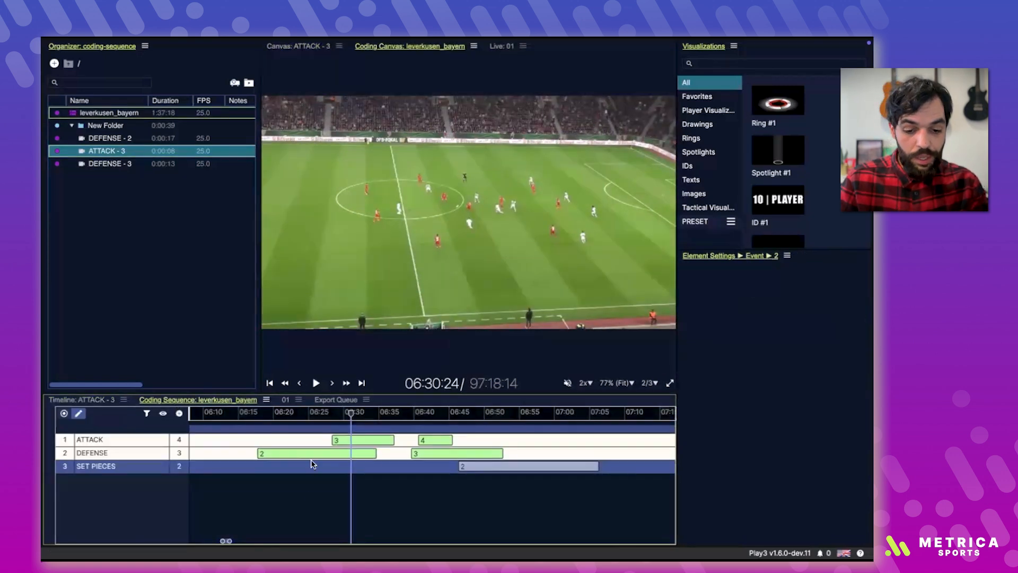
click(753, 429)
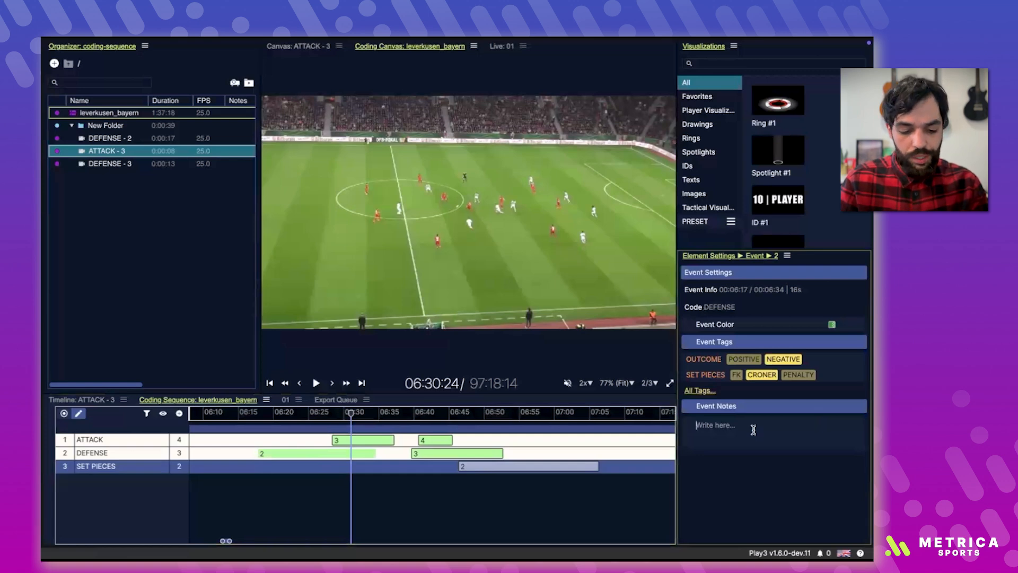
text(GOAL )
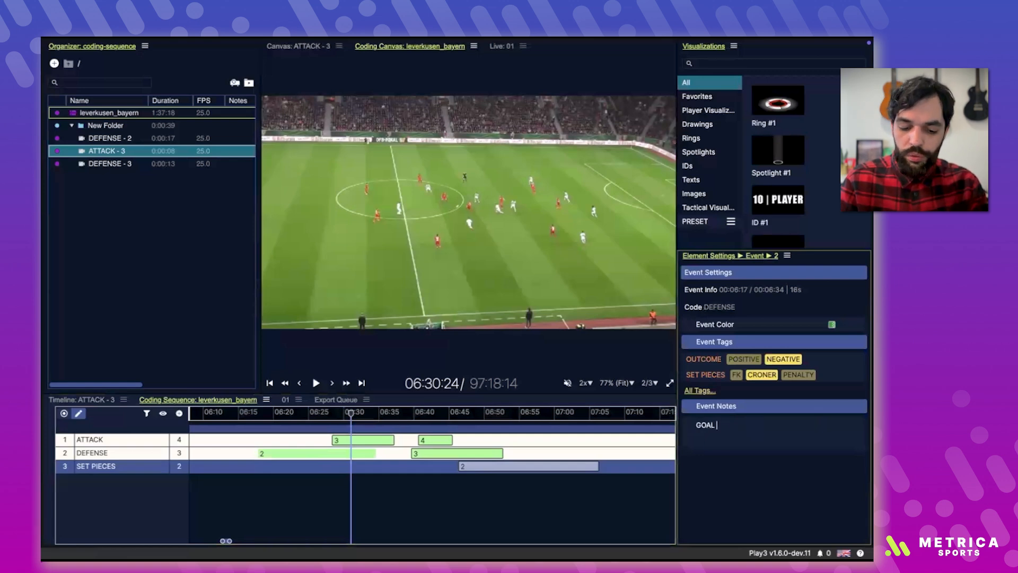
text(SACNHO)
key(BackSpace)
key(BackSpace)
key(BackSpace)
key(BackSpace)
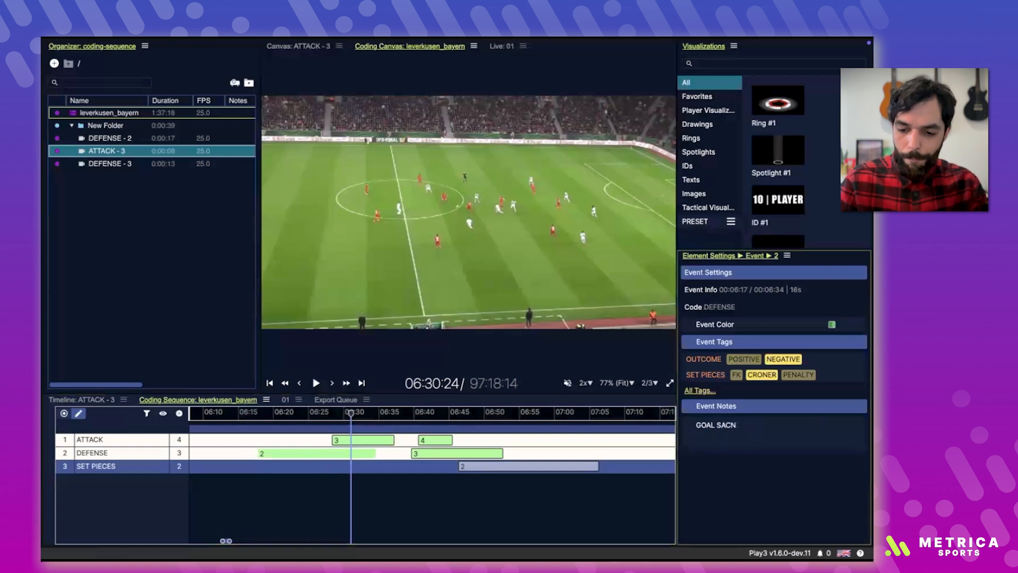
Step: Add a note to DEFENSE event 3 with ASSIST and the player's name
click(474, 449)
click(771, 422)
text(ASSIST)
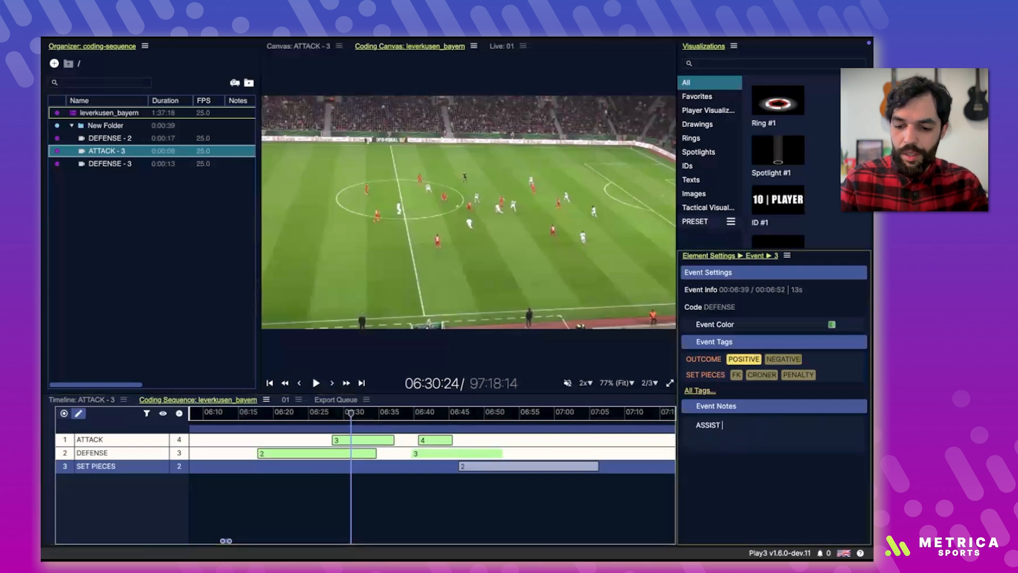
text( JOAO)
click(401, 514)
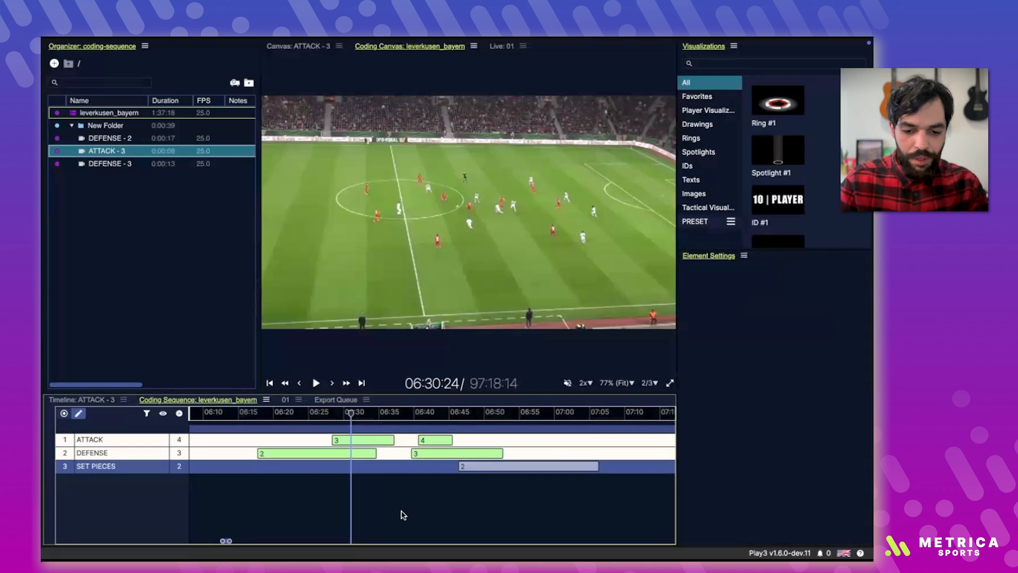
Step: Save DEFENSE events 2 and 3 together as clips in a new folder
click(347, 453)
shift+click(445, 453)
right_click(445, 452)
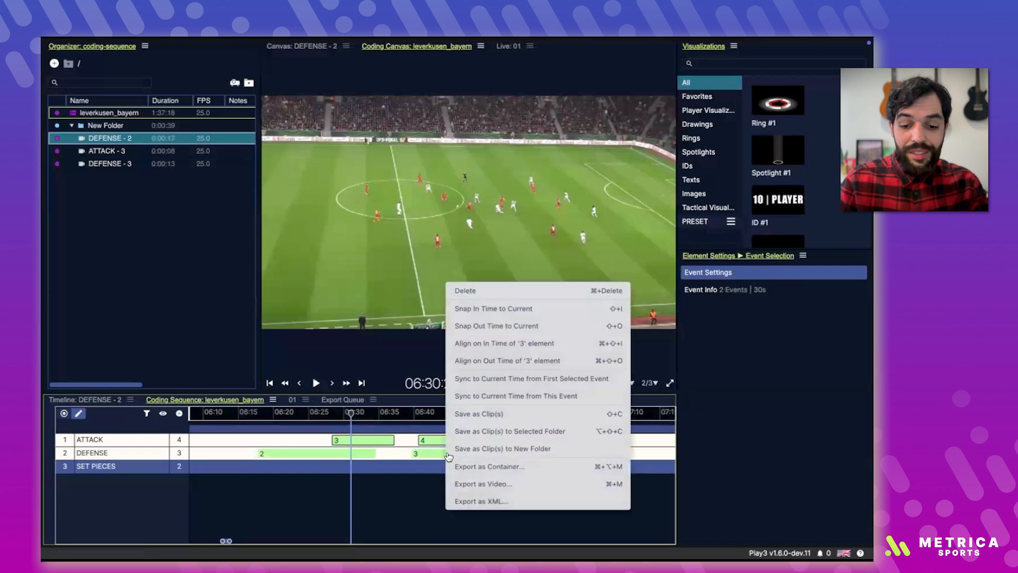
click(498, 449)
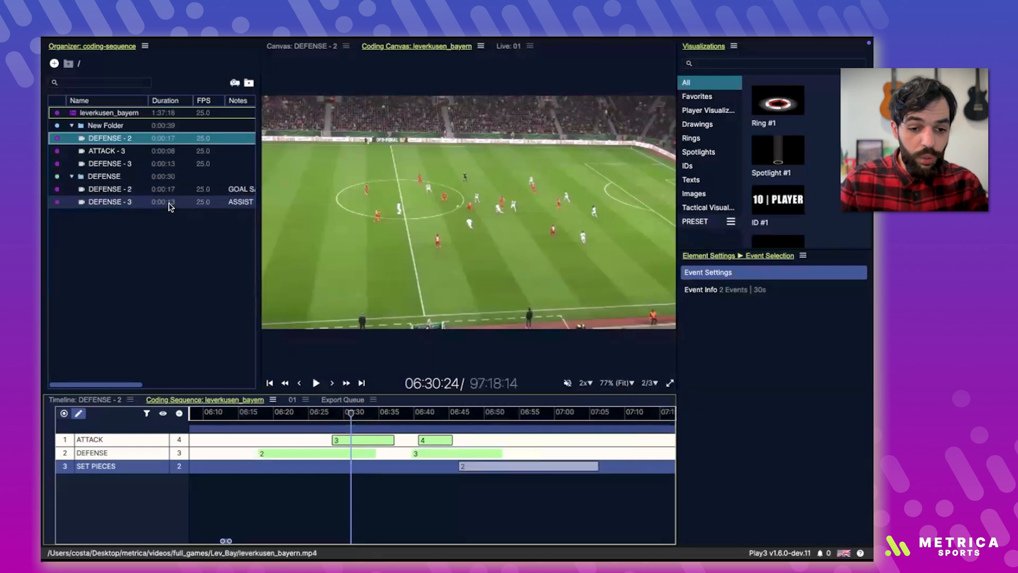
Step: Check the notes and tags of the two clips in the DEFENSE folder, open each clip and play DEFENSE - 3
scroll(170, 207, right, 1)
scroll(170, 207, right, 3)
click(141, 188)
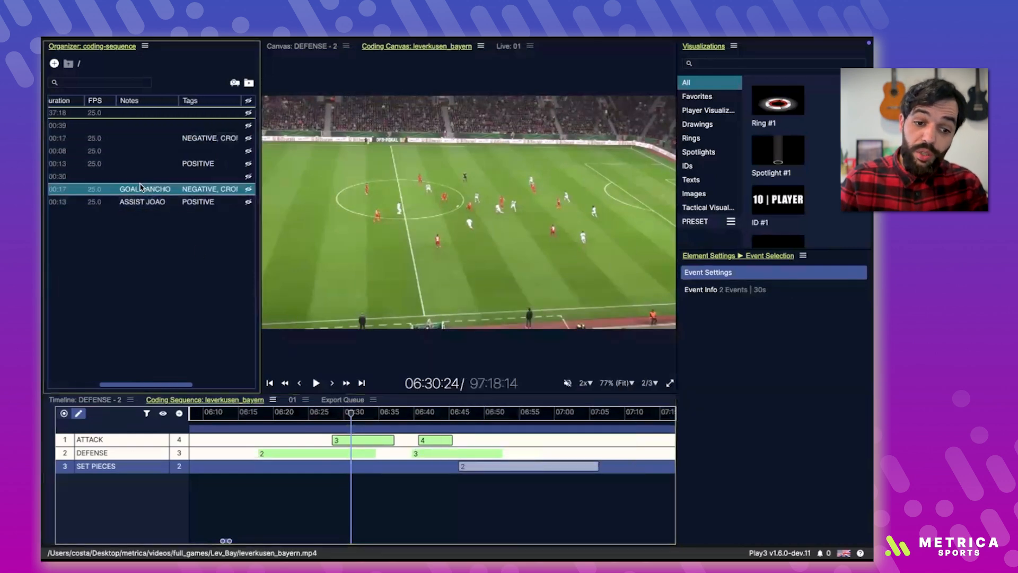
click(133, 202)
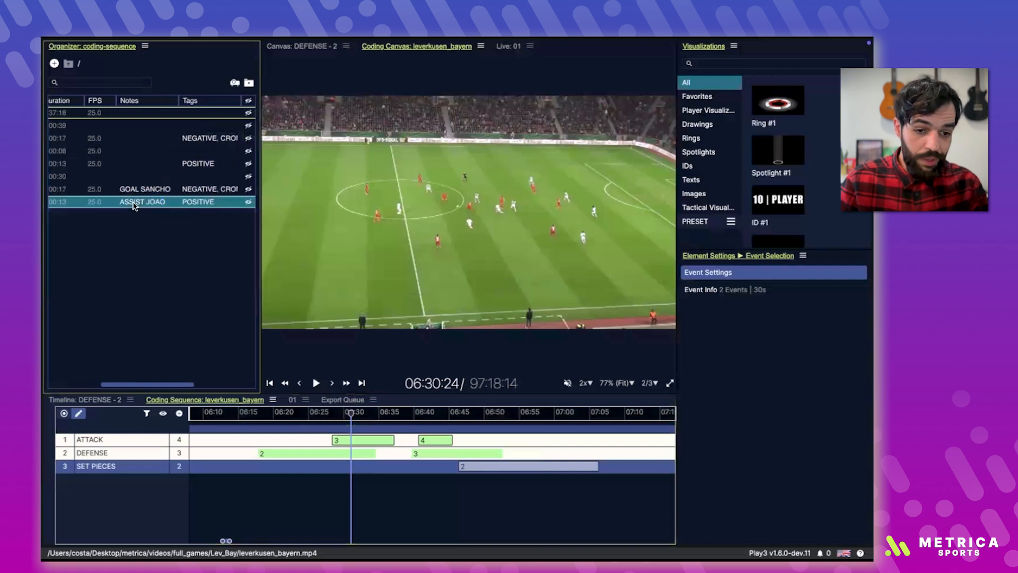
scroll(101, 202, left, 4)
double_click(82, 189)
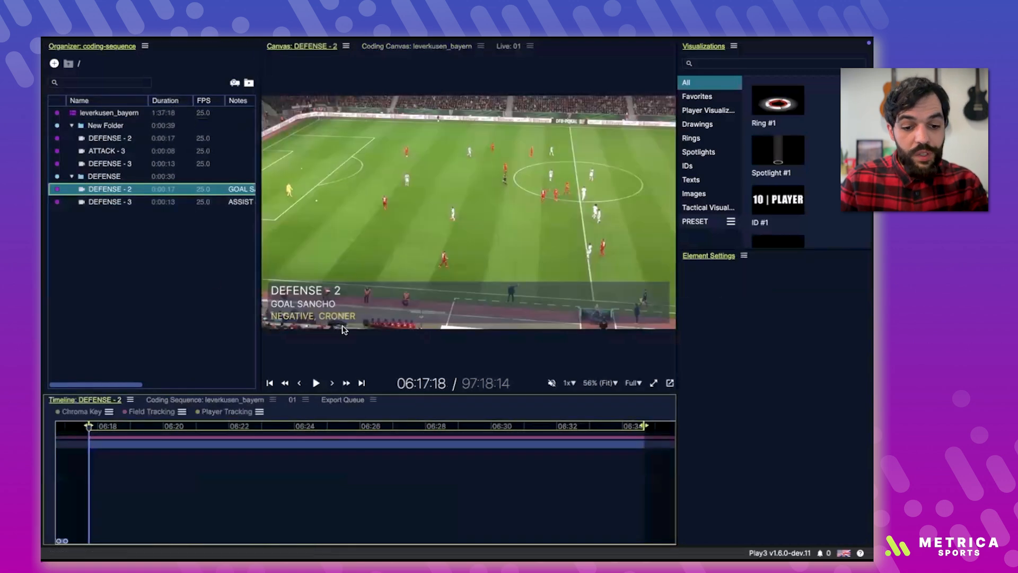
double_click(81, 202)
key(space)
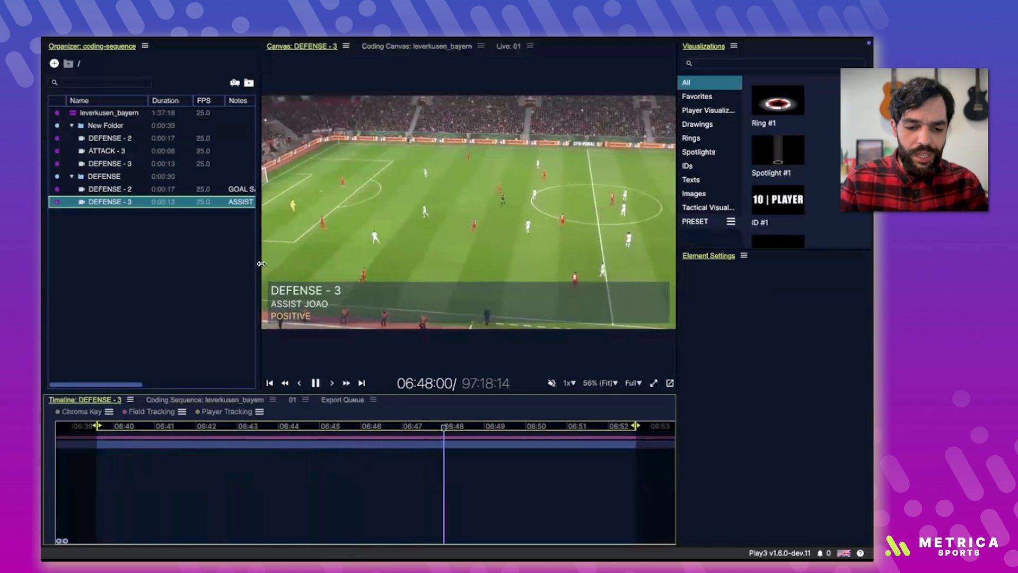
Step: Open the DEFENSE - 2 clip in the DEFENSE folder and rename it CHANCE 90 MIN
double_click(105, 194)
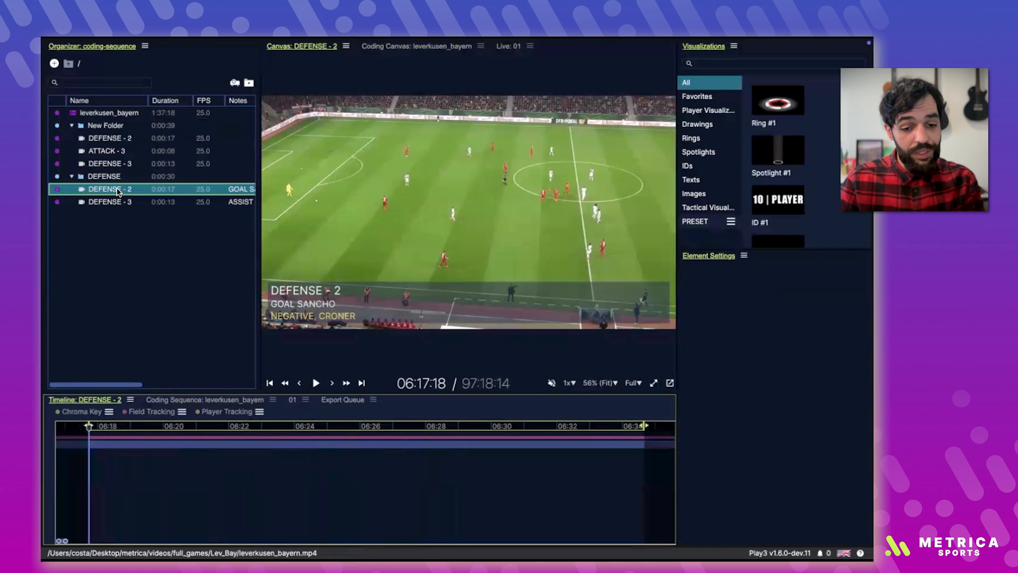
click(117, 188)
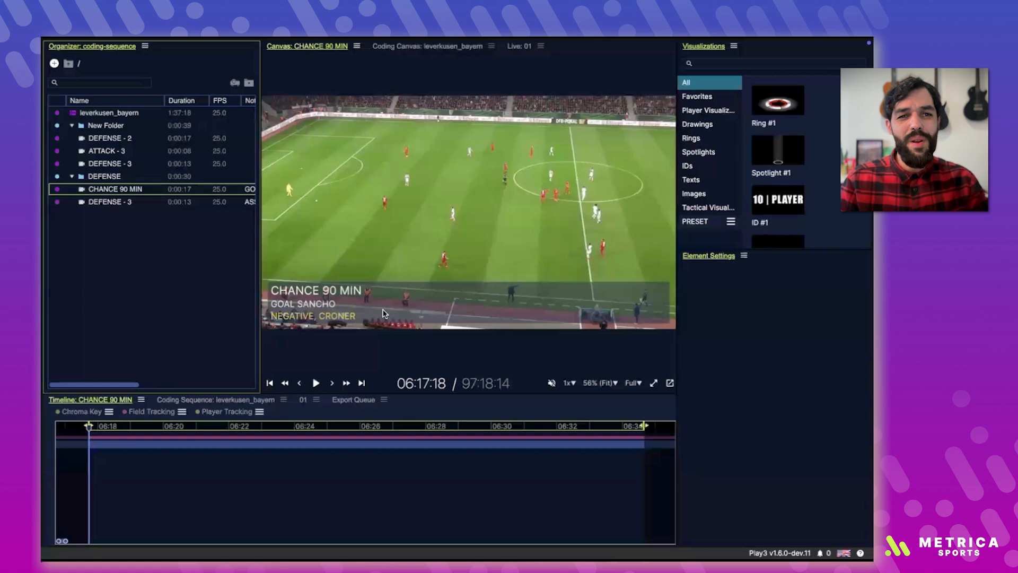
Step: Save the coding sequence's codes as the coding template leverkusen_bayern.pl3coding on the Desktop
click(215, 399)
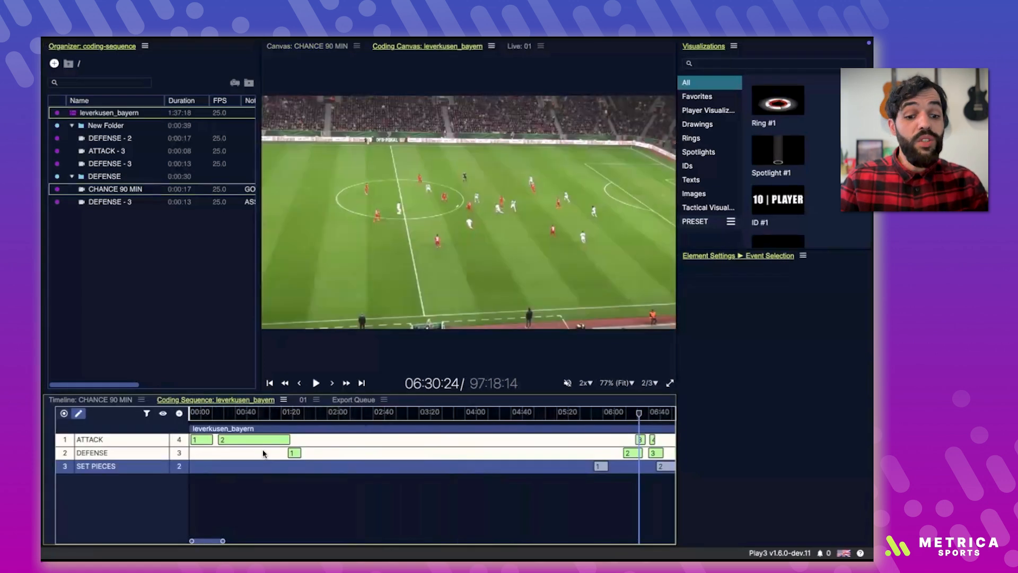
right_click(155, 430)
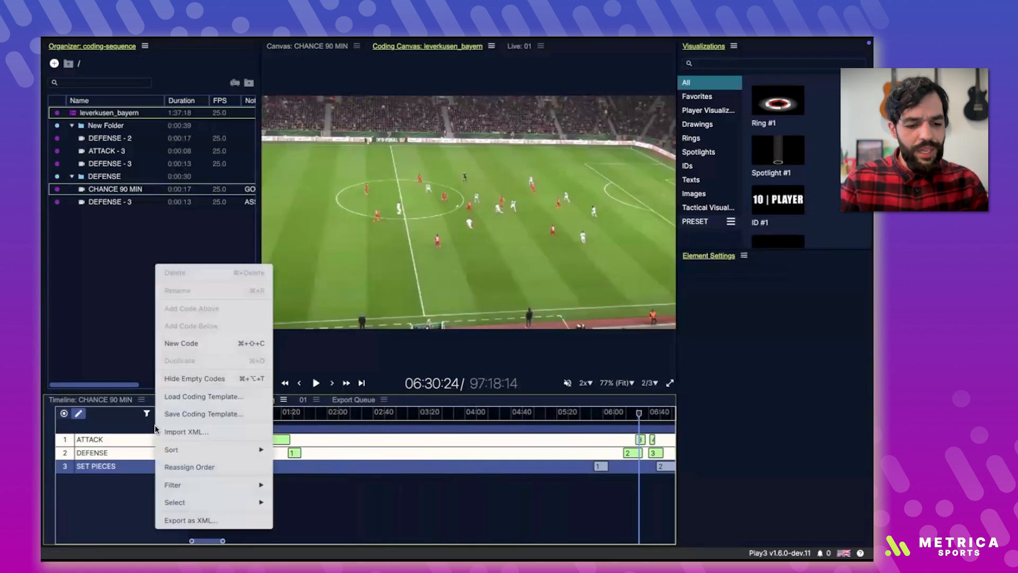
click(126, 469)
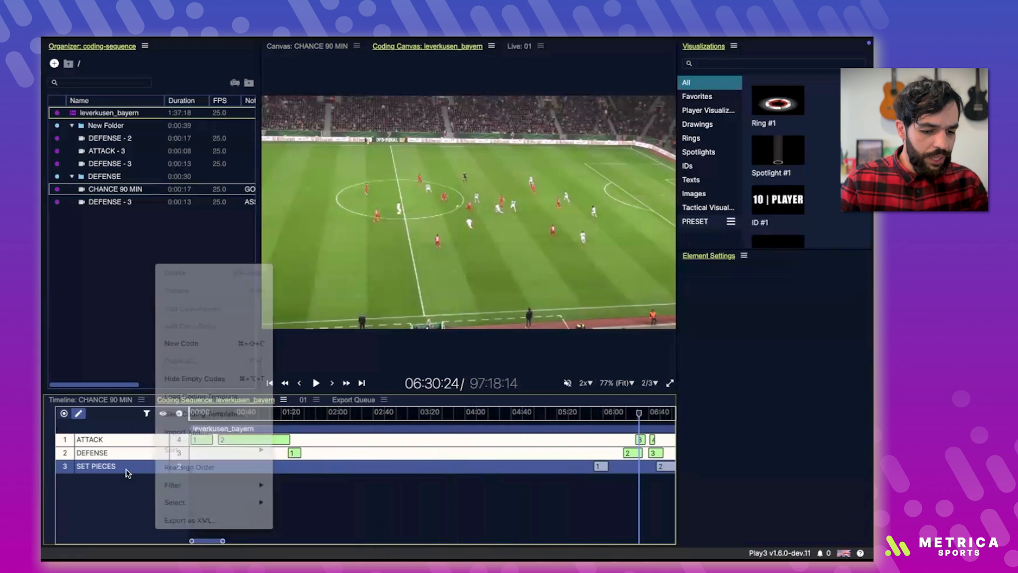
right_click(132, 483)
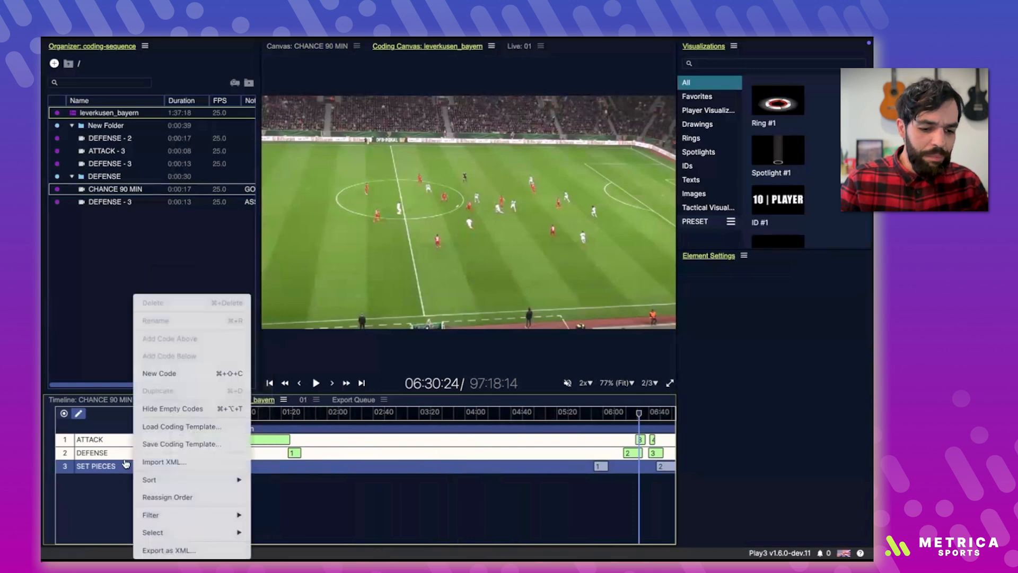
click(199, 447)
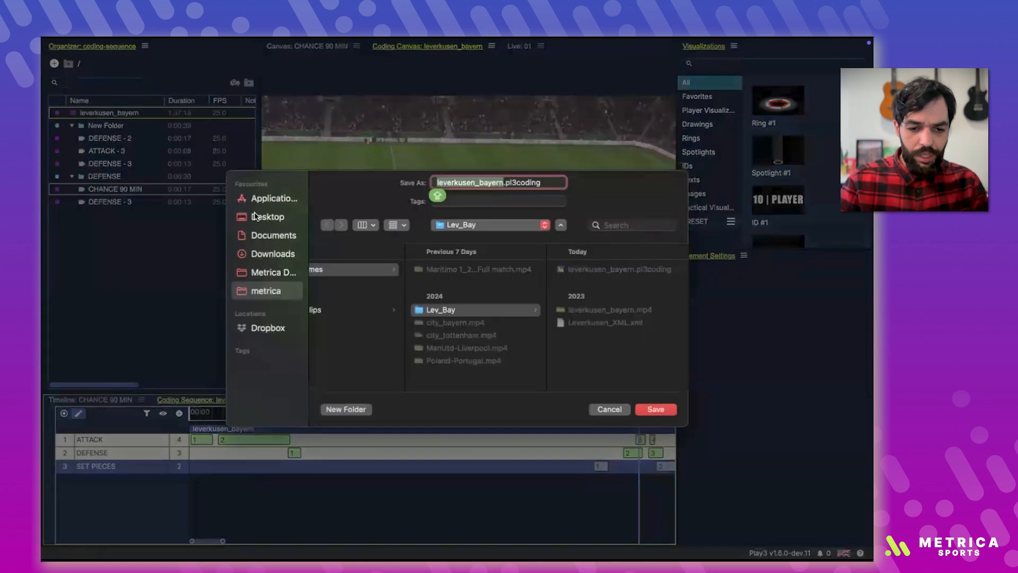
click(656, 408)
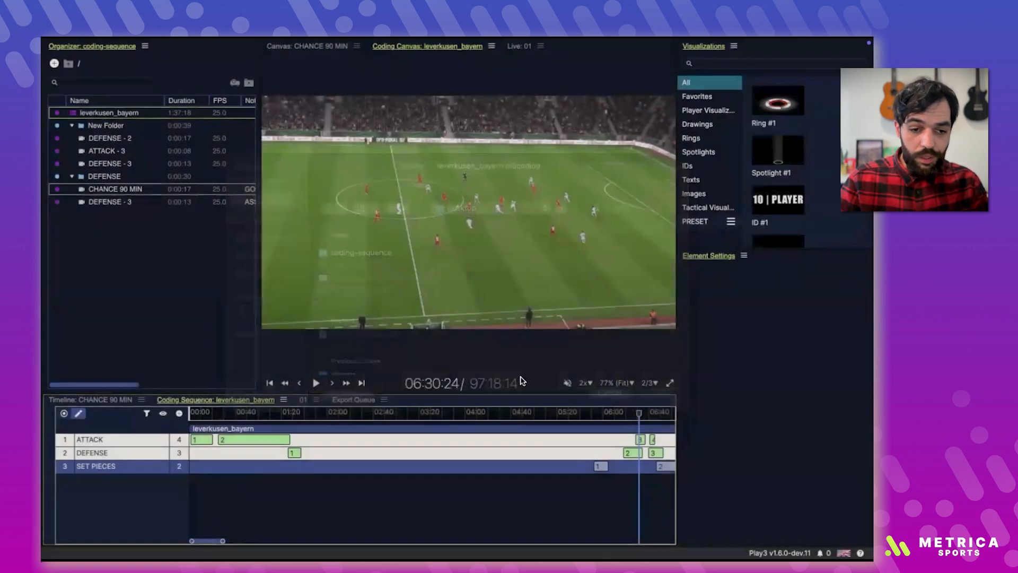
Step: Create a second coding sequence from the video leverkusen_bayern.mp4 in the Lev_Bay folder
right_click(125, 228)
mouse_move(248, 251)
click(321, 303)
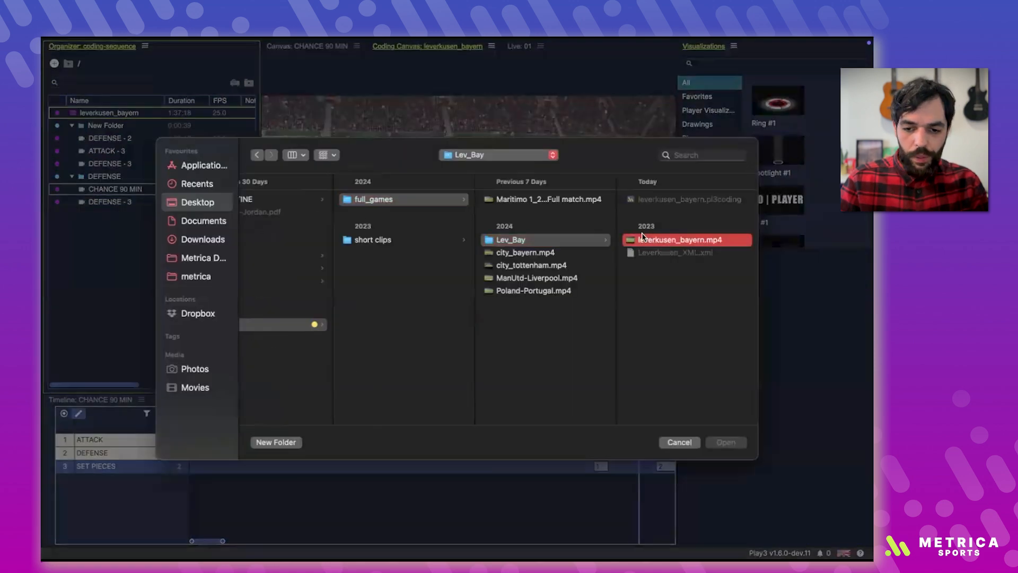
double_click(643, 239)
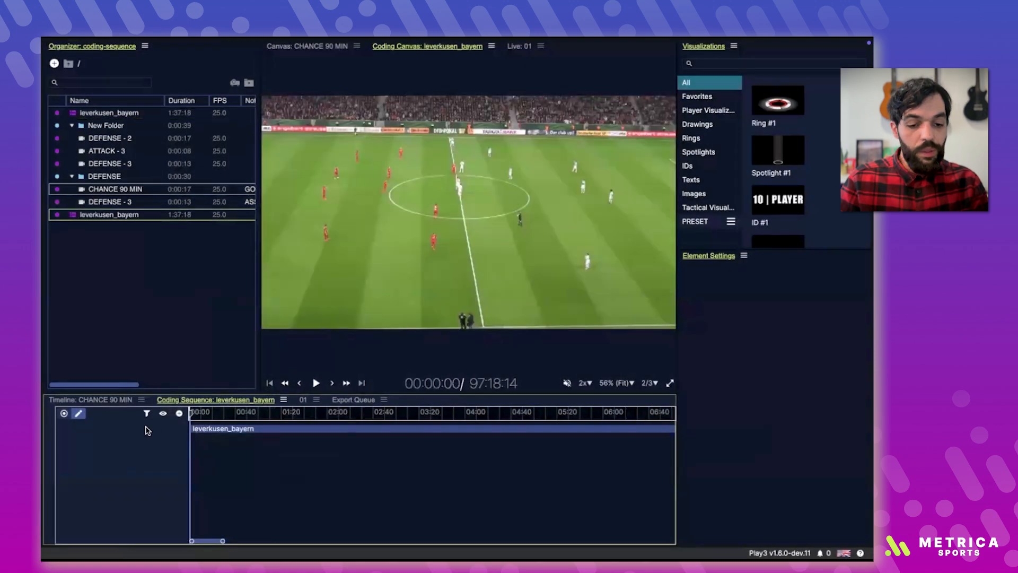
Step: Load the coding template leverkusen_bayern.pl3coding from the Desktop into the new sequence and undo the loading
right_click(147, 431)
click(202, 427)
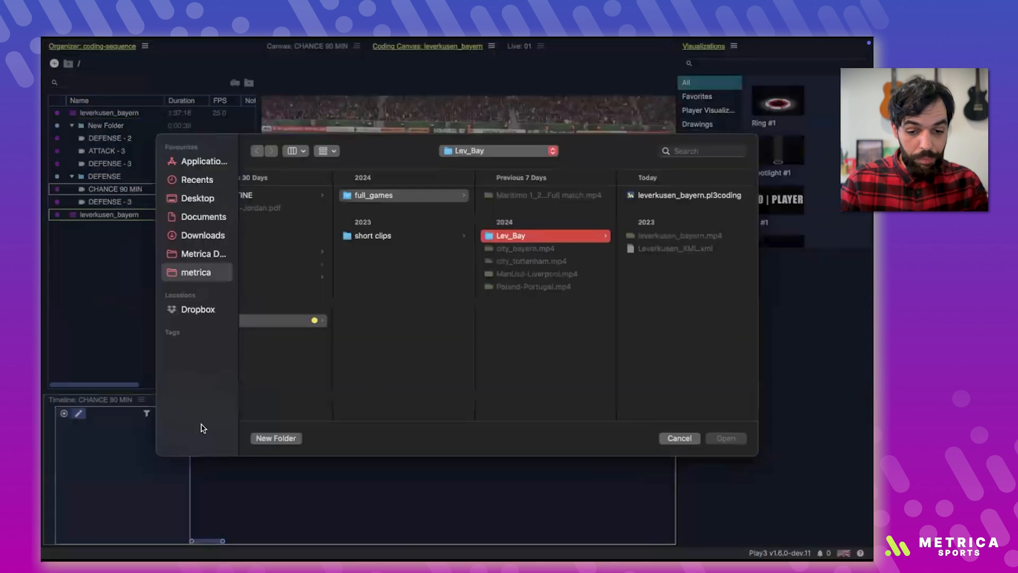
click(197, 202)
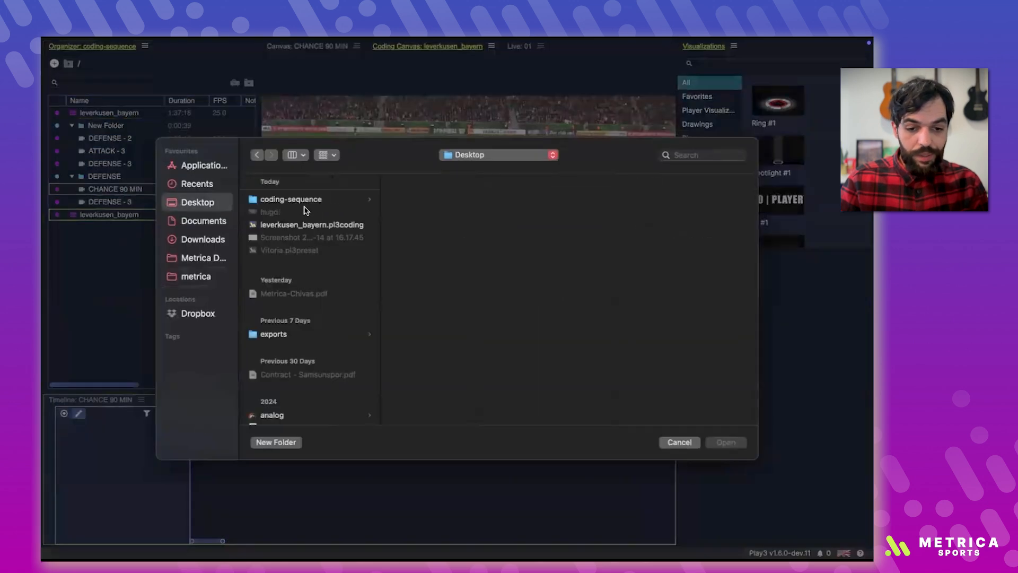
double_click(289, 225)
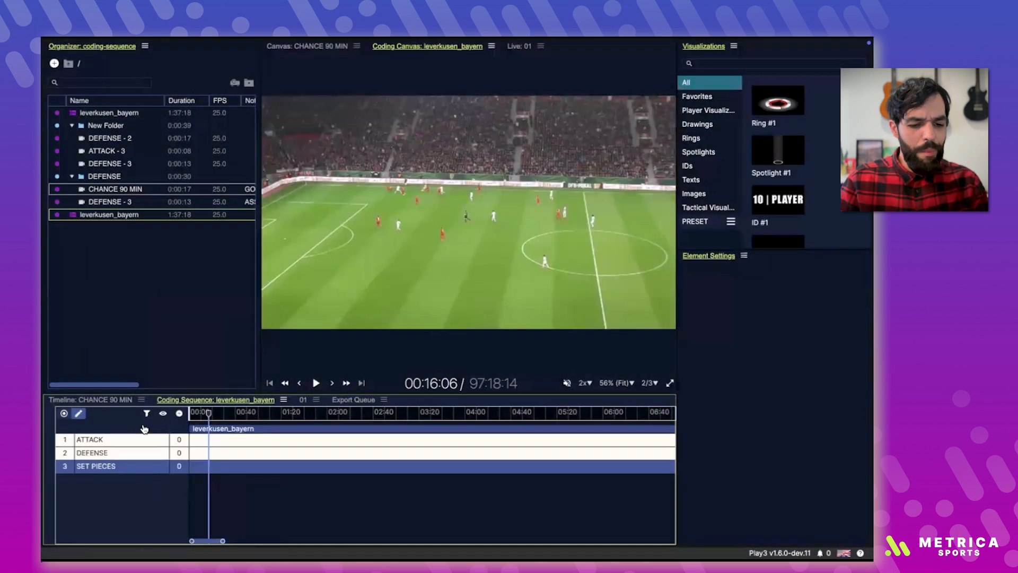
key(super+z)
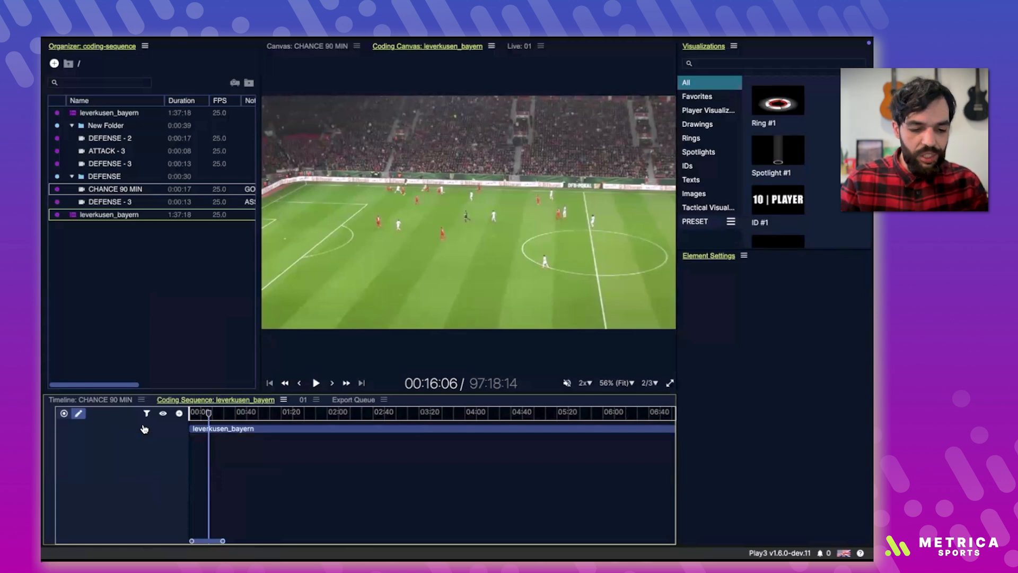
Step: Import the events from Leverkusen_XML.xml in the Lev_Bay folder into the empty coding sequence
right_click(143, 428)
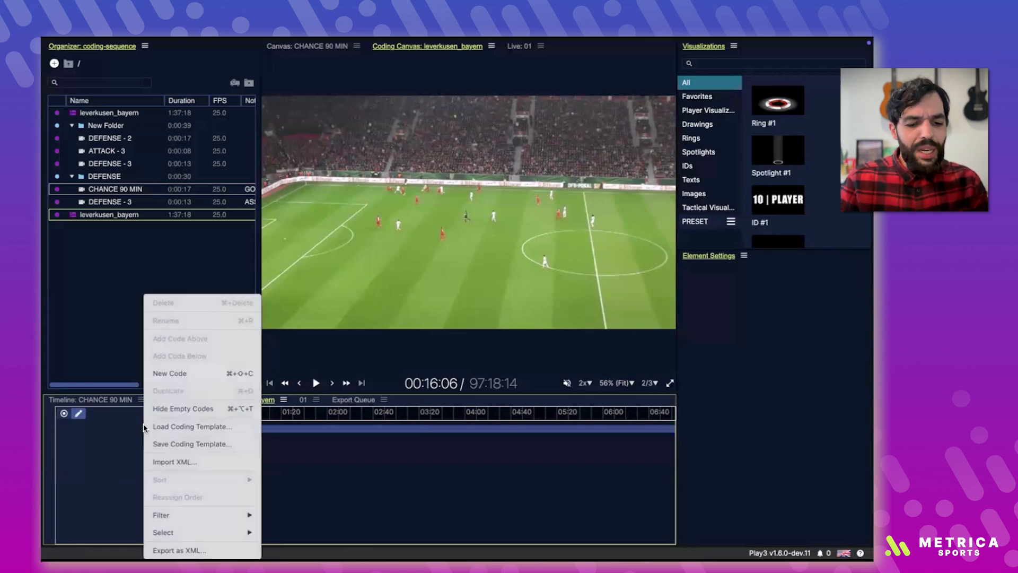
click(193, 462)
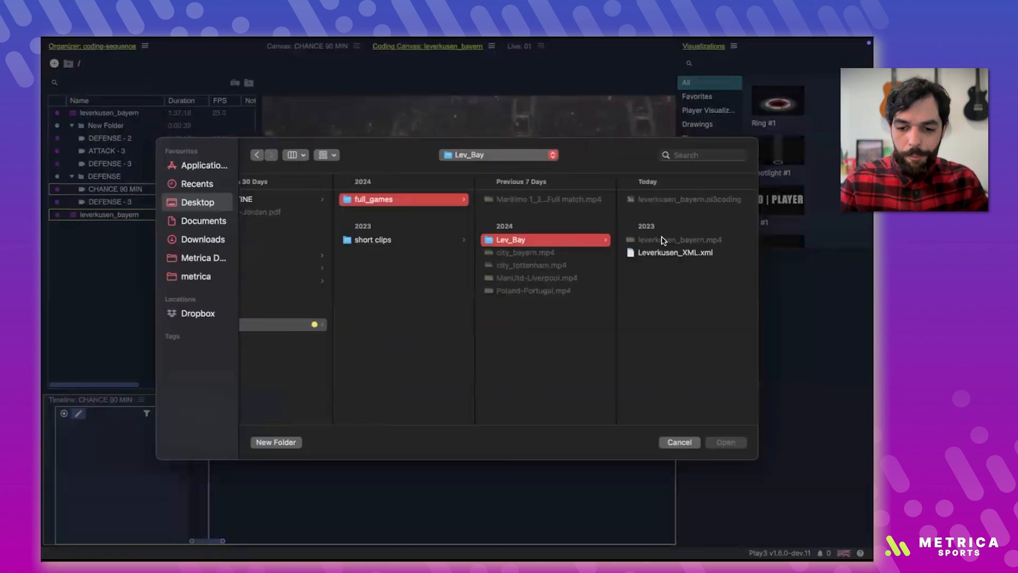
double_click(655, 252)
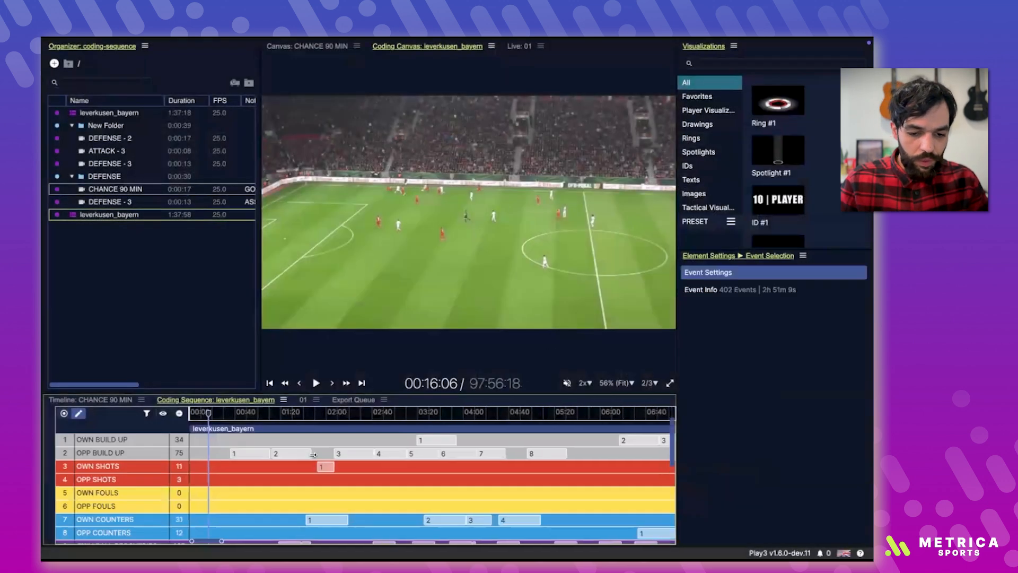
Step: Enlarge the coding sequence area and review the imported code rows across the whole match
scroll(312, 454, down, 10)
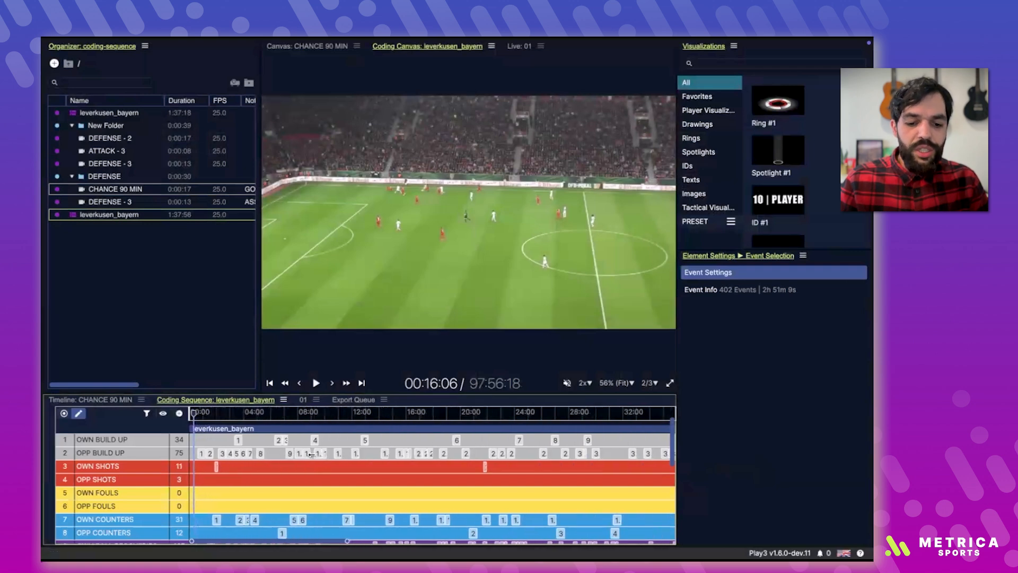
scroll(313, 458, down, 4)
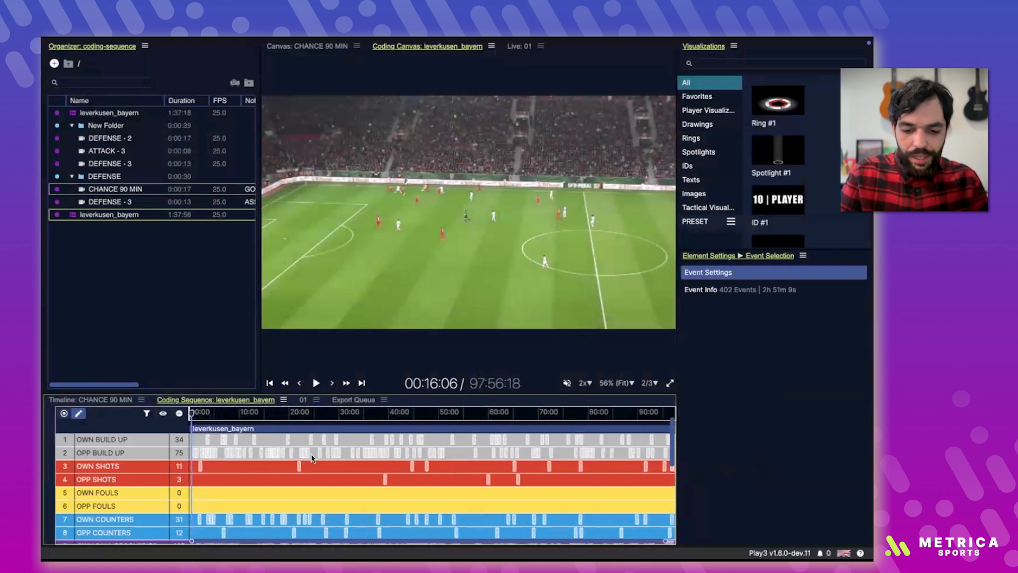
scroll(312, 457, down, 2)
drag(340, 393, 340, 306)
scroll(340, 407, down, 5)
scroll(340, 408, up, 5)
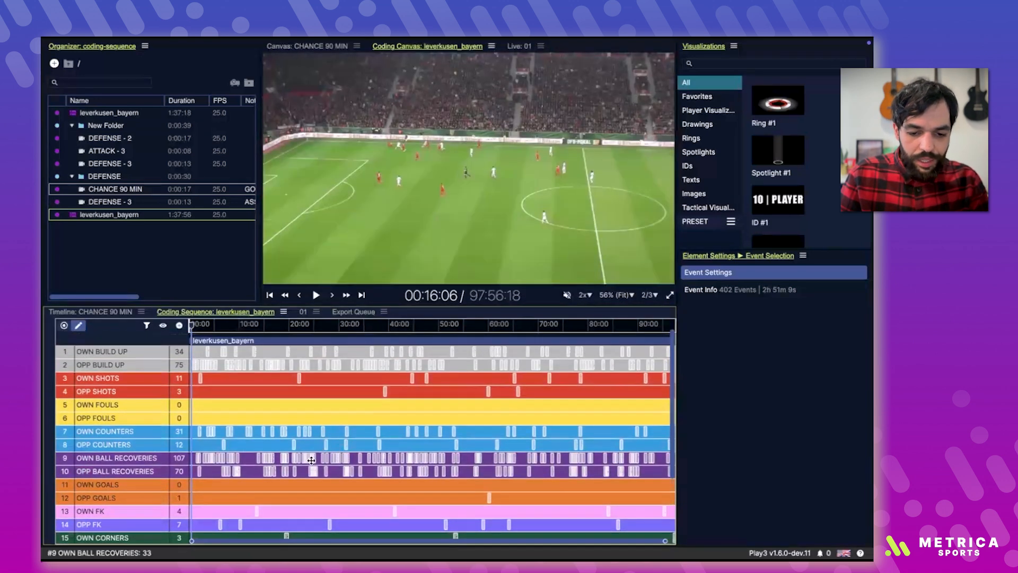
Step: Play the imported OPP COUNTERS events 3 and 4 in turn from the coding sequence
click(325, 462)
scroll(325, 463, up, 5)
click(325, 445)
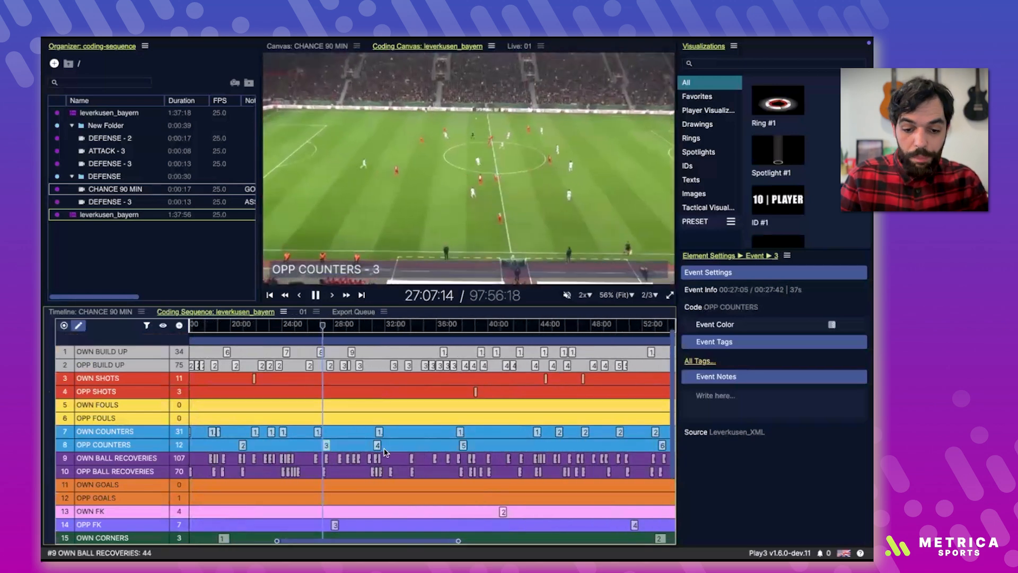
click(378, 446)
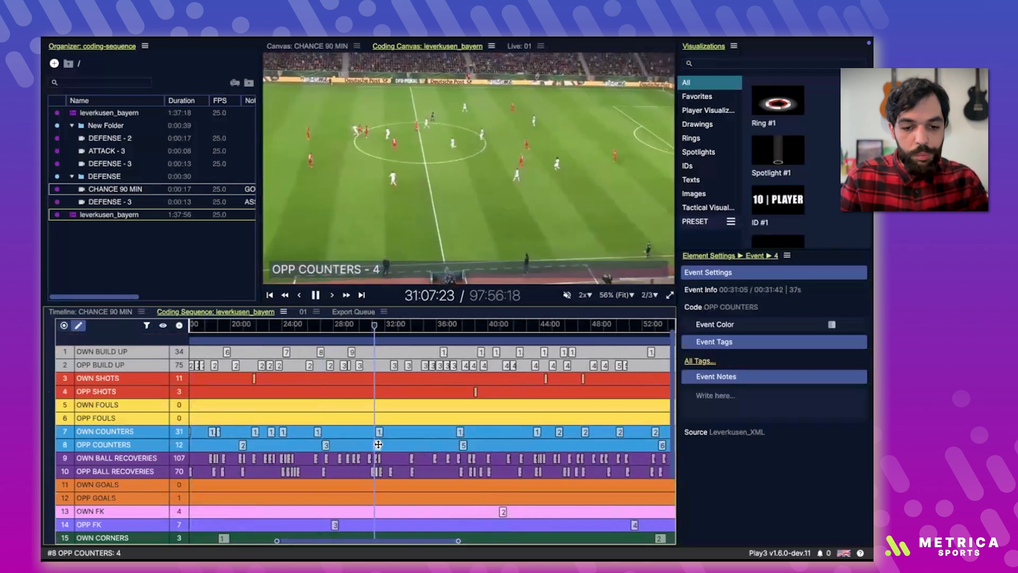
Step: Pause the match playback and filter the coding sequence's events by the text SHOTS
key(space)
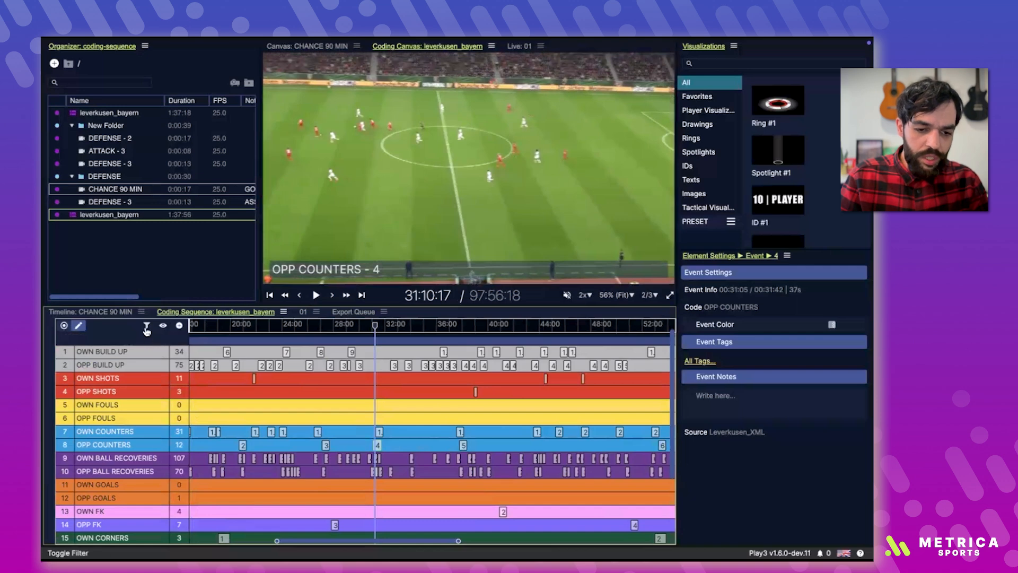
click(147, 325)
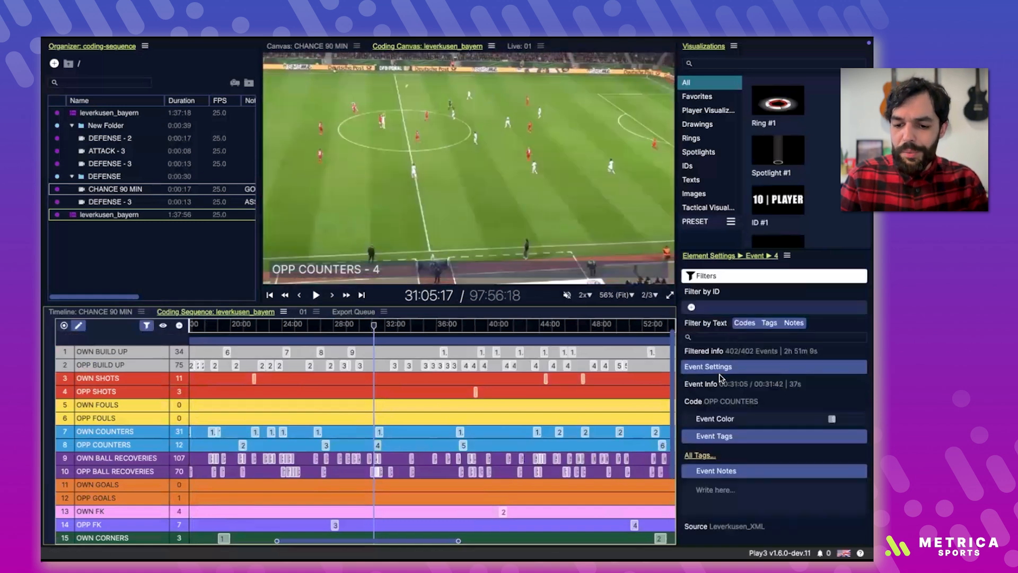
click(713, 337)
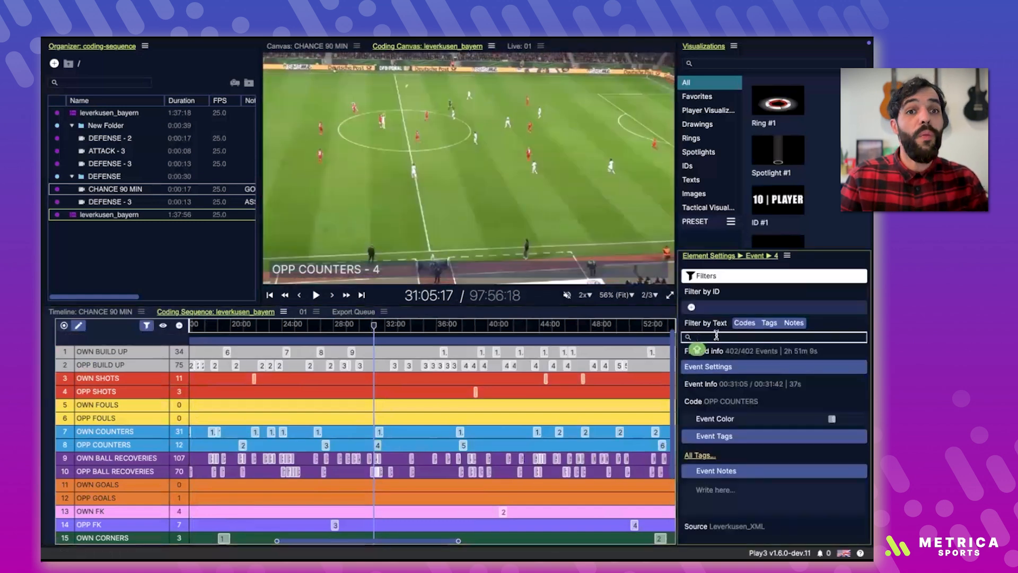
text(SHOTS)
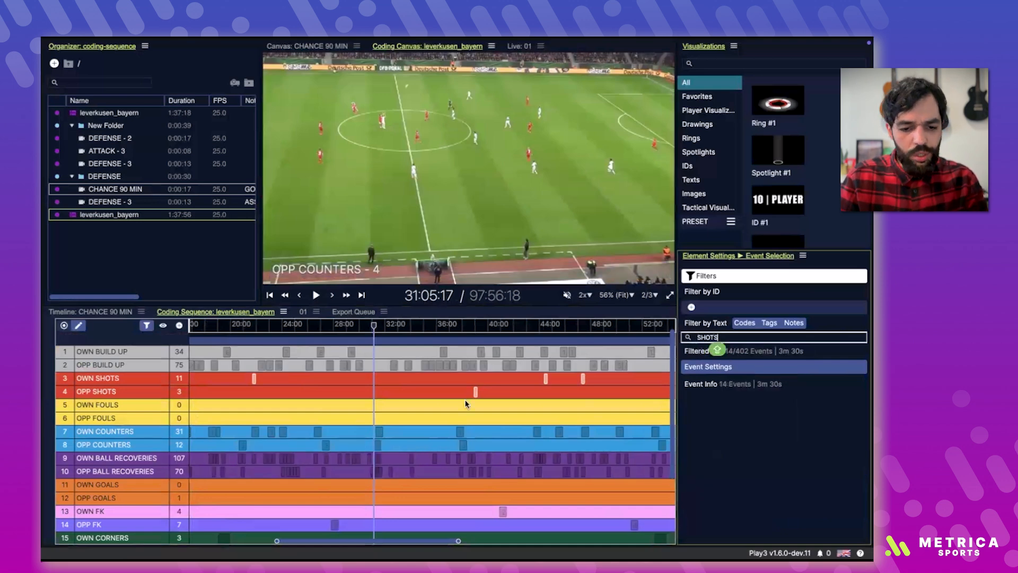
click(741, 406)
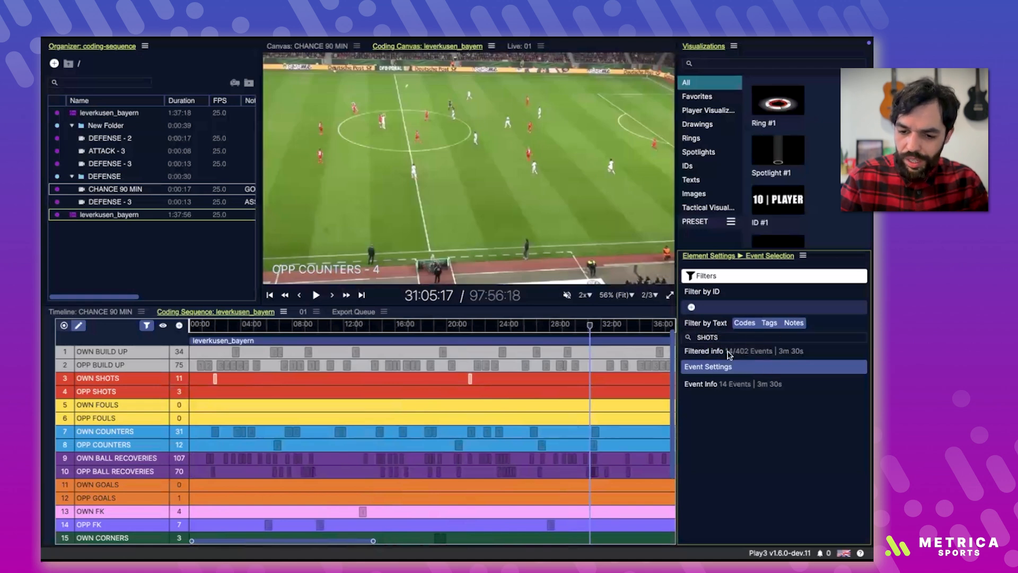
Step: Save the filtered shot events as clips to a new folder and open the OWN SHOTS - 2 clip
right_click(215, 378)
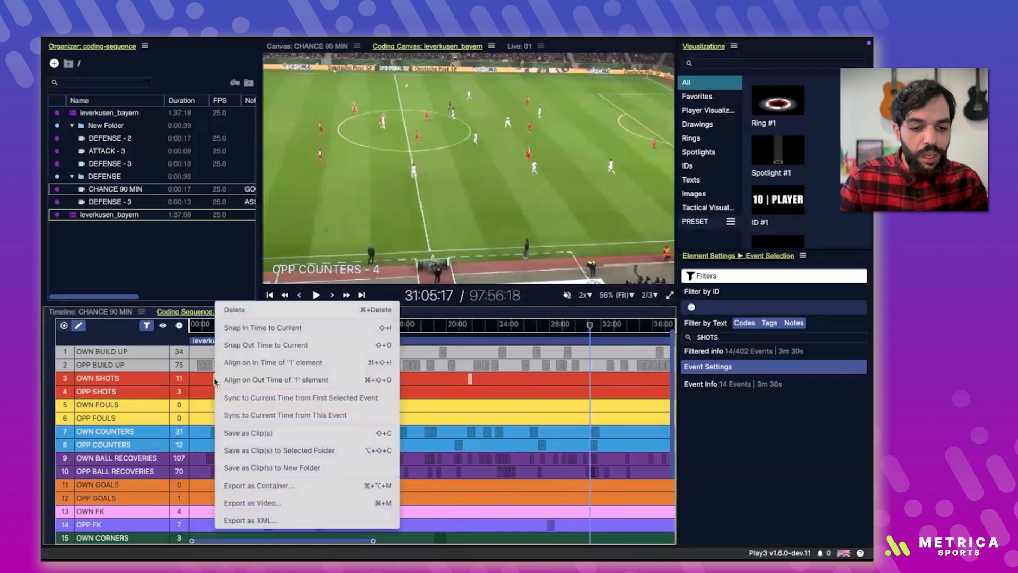
click(269, 469)
scroll(141, 262, down, 4)
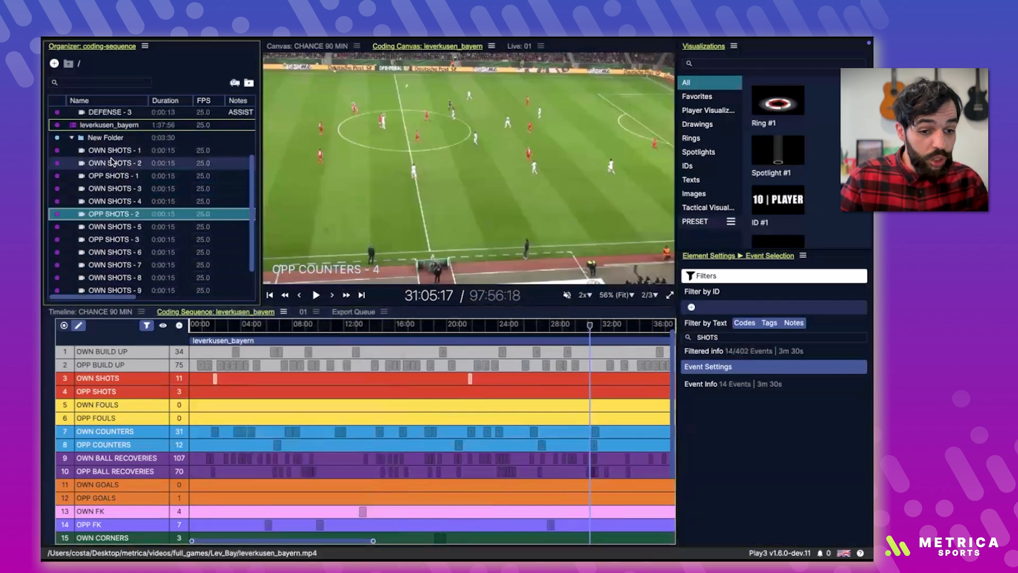
double_click(111, 163)
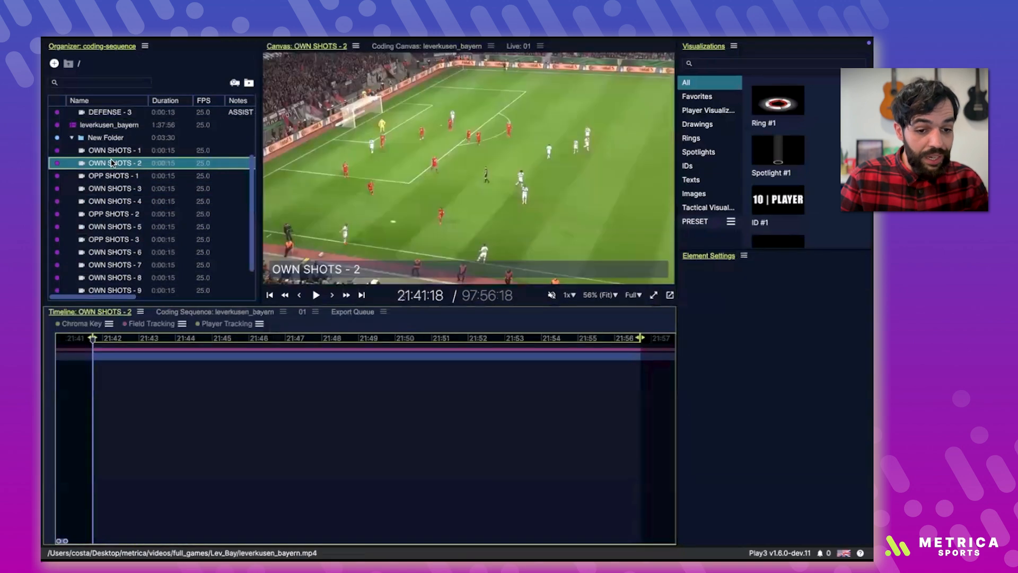
Step: Return to the leverkusen_bayern coding sequence and hide the empty codes, showing the filtered shots across the whole match
click(174, 312)
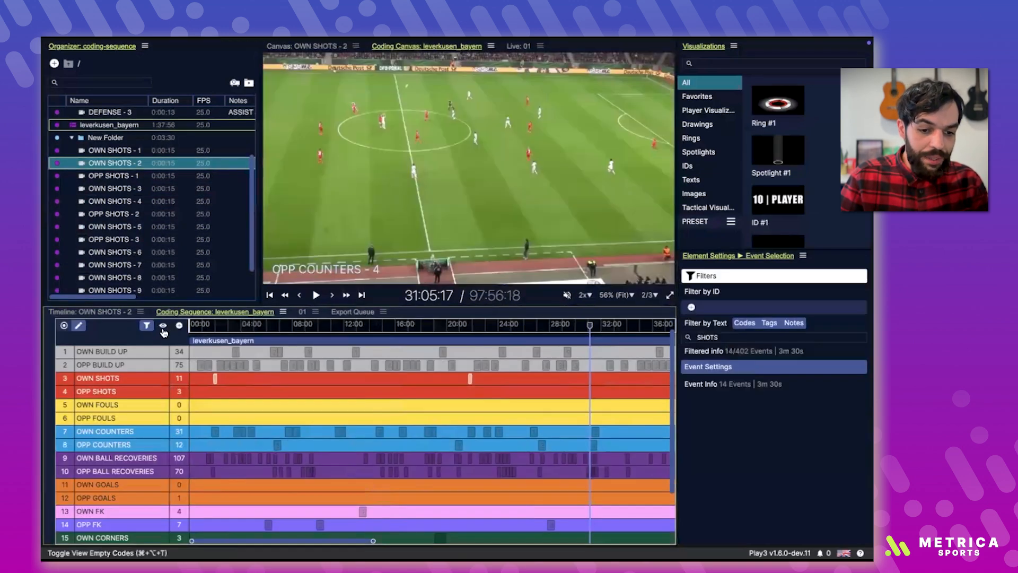
click(163, 325)
scroll(306, 373, down, 5)
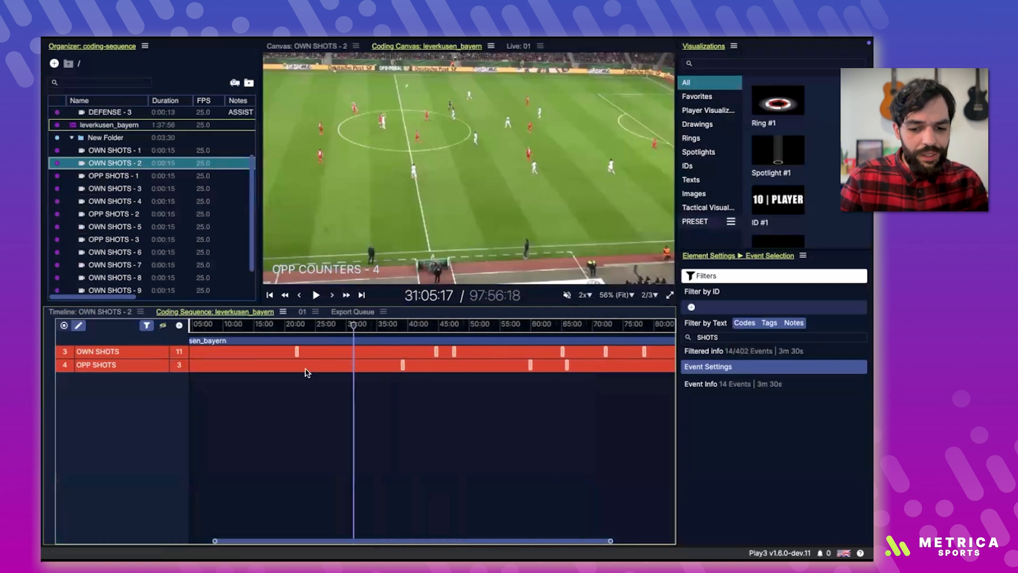
Step: Add the event note GOAL to the third OWN SHOTS event and the note CHANCE to the fourth
click(412, 352)
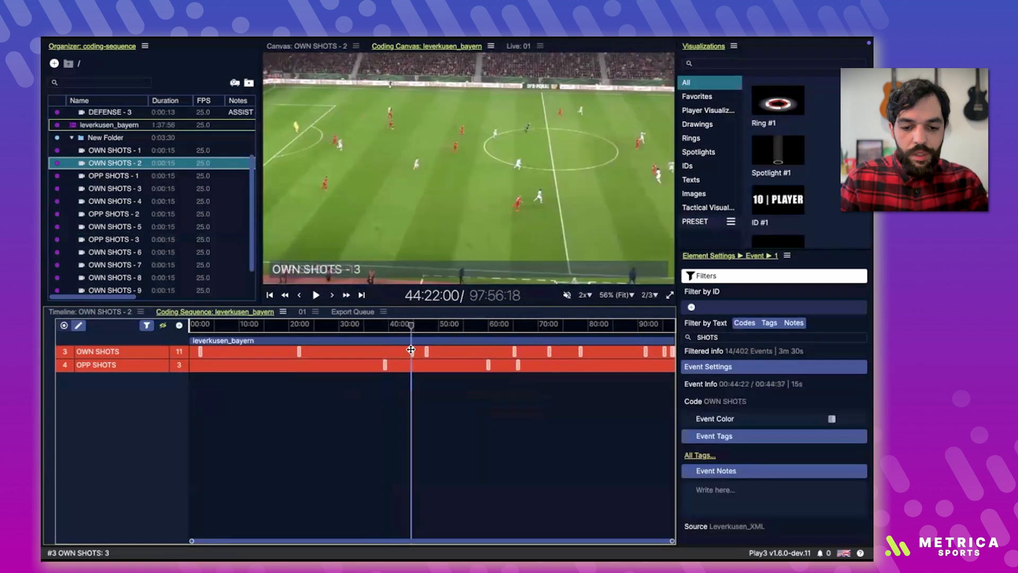
click(733, 491)
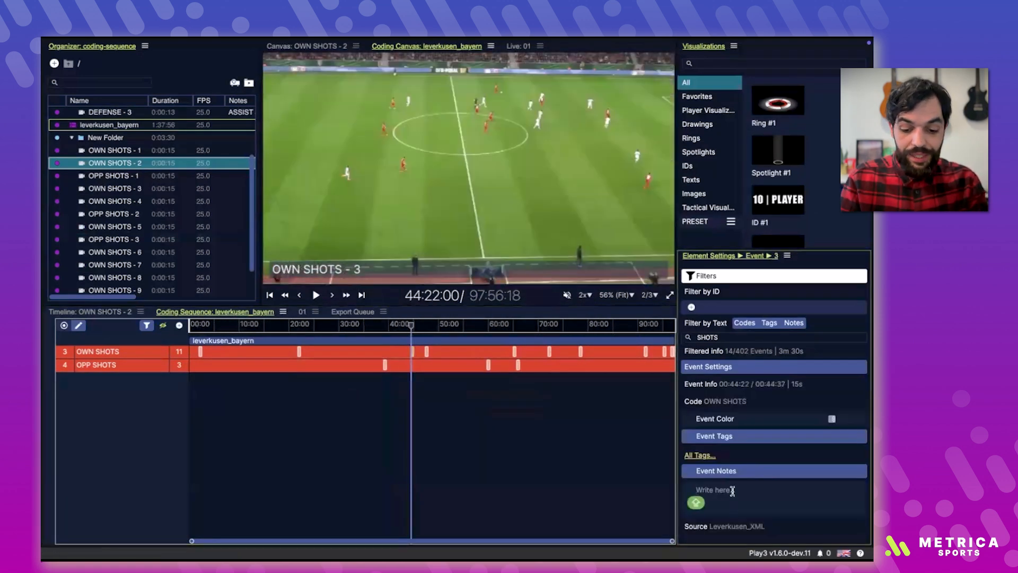
text(GOAL)
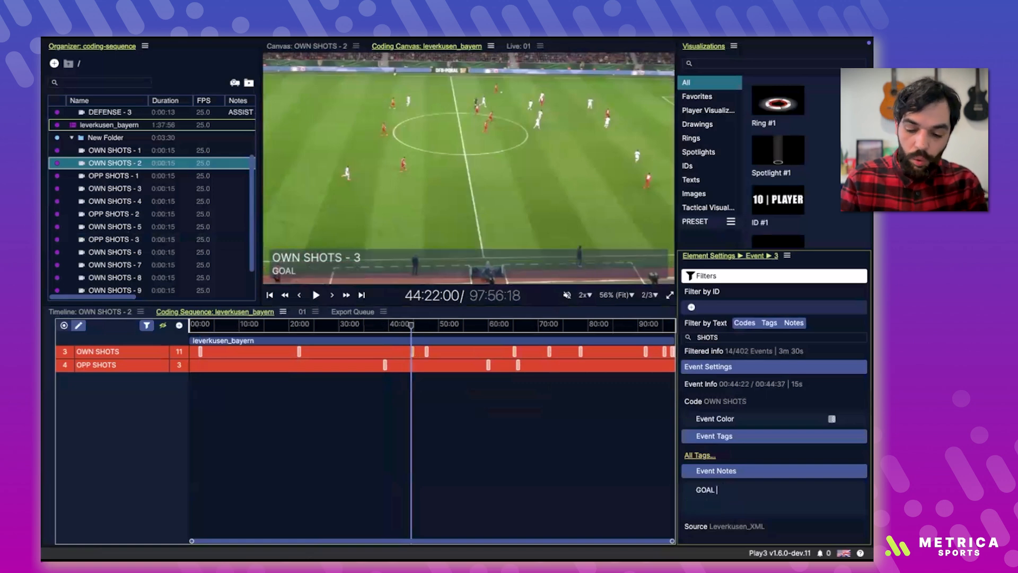
click(426, 352)
click(709, 490)
text(CHANCE 90 MIN)
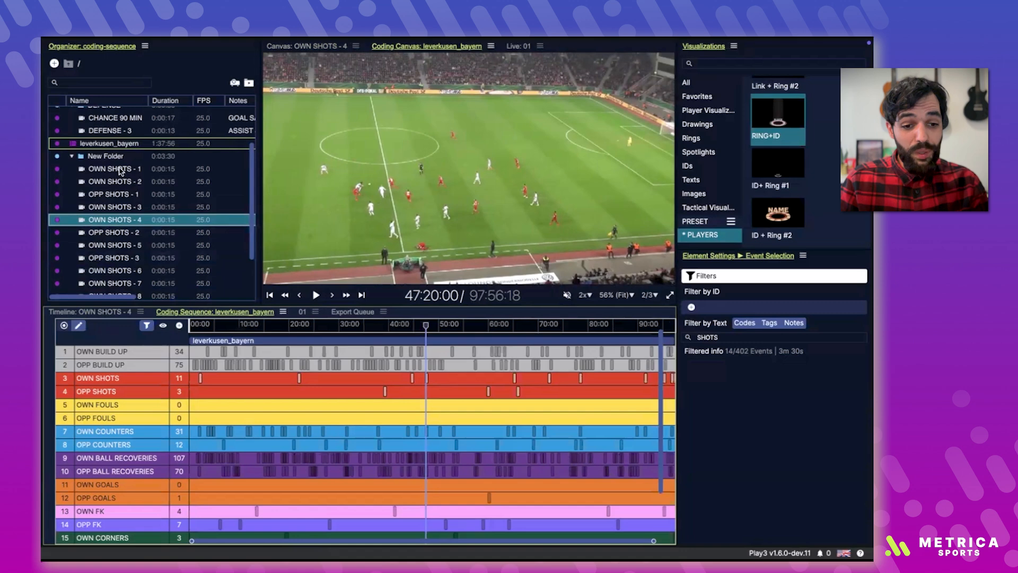
Step: Open the OPP SHOTS - 1 clip from the new folder, and open and play the annotated OWN SHOTS - 4 clip
click(106, 195)
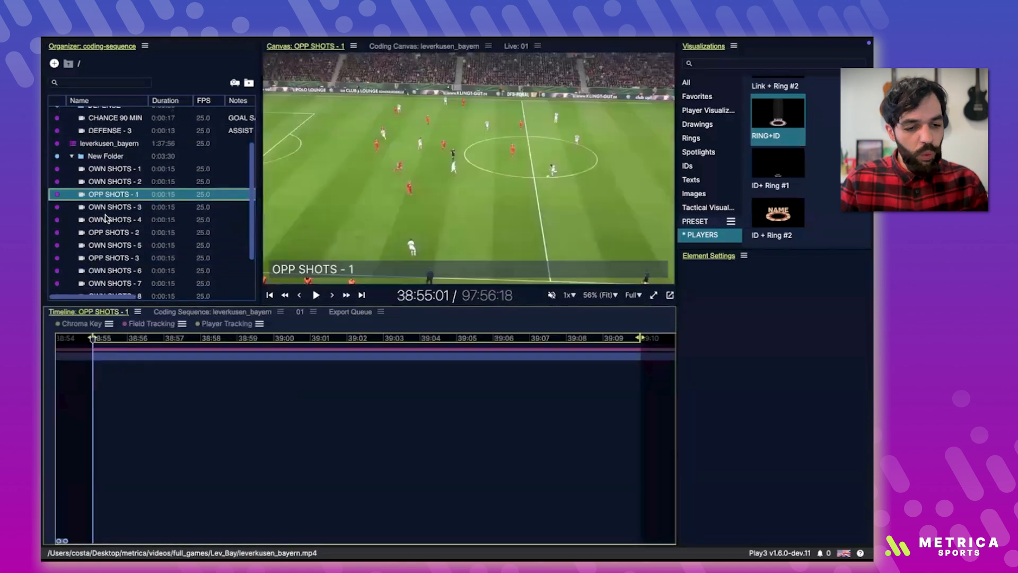
click(103, 222)
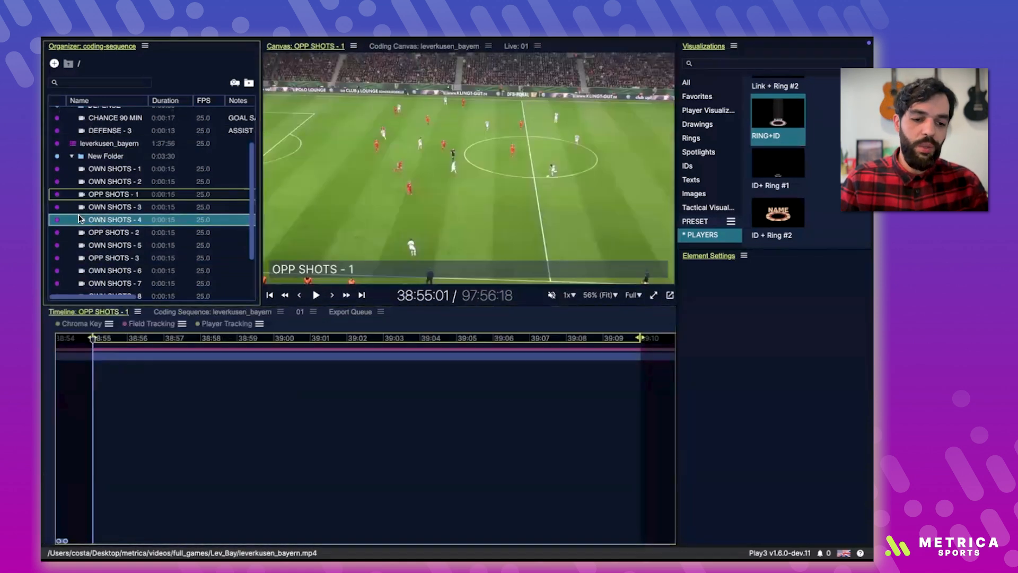
double_click(78, 219)
key(space)
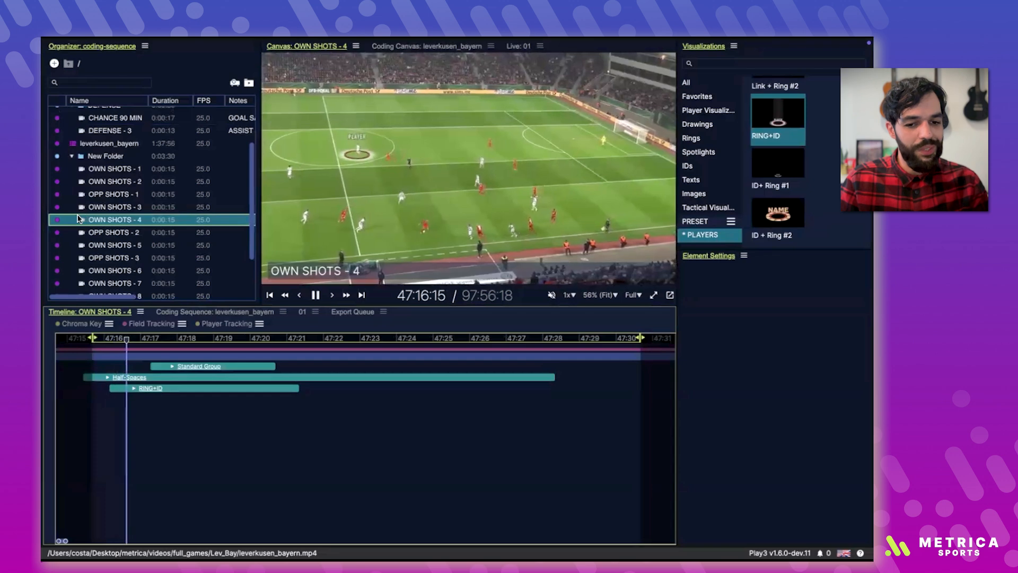